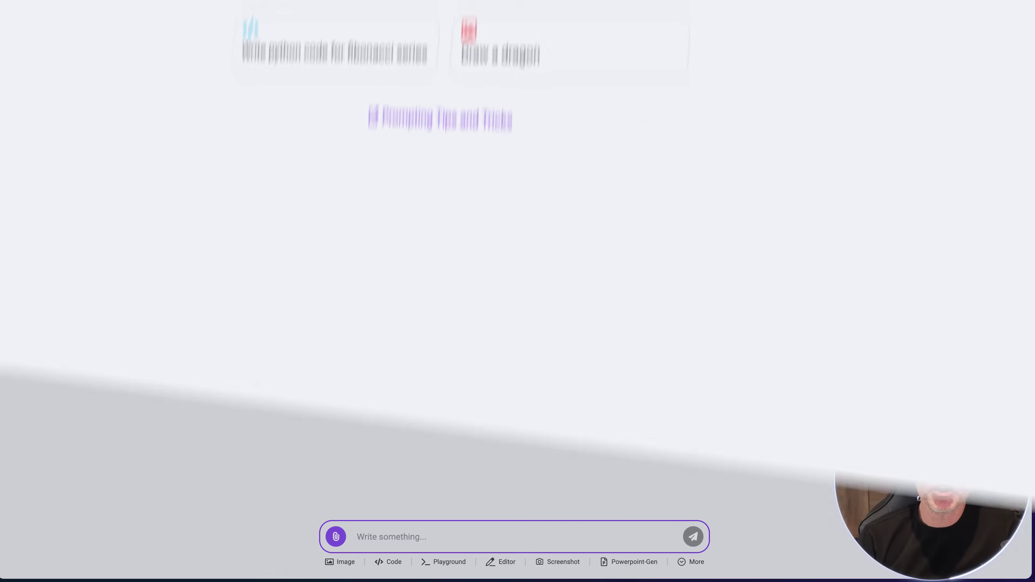
Open the RouteLLM model selector and scroll through the list of chatbots and models
{"action": "left_click", "coordinate": [546, 16]}
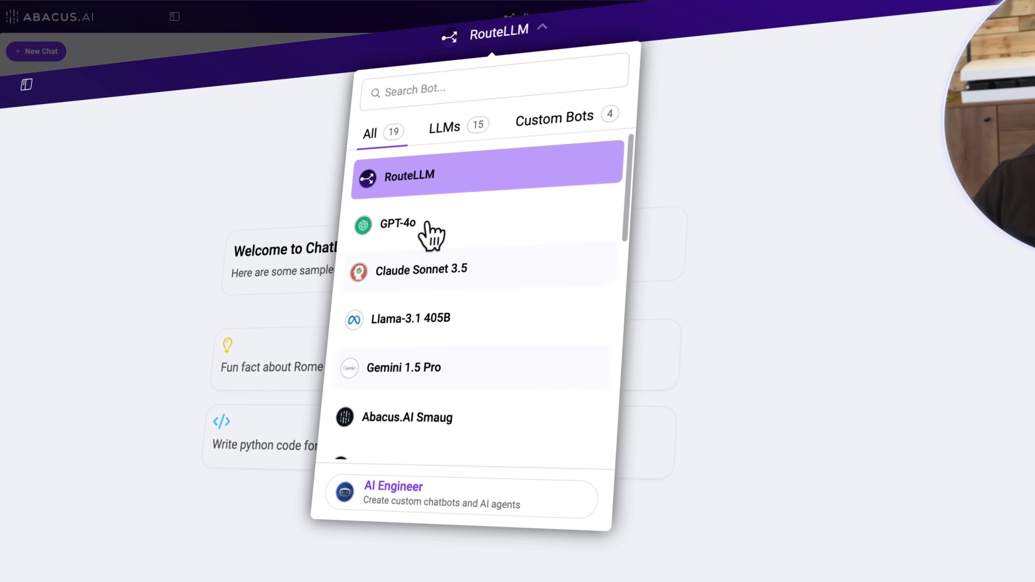
{"action": "scroll", "coordinate": [410, 226], "scroll_direction": "down", "scroll_amount": 10}
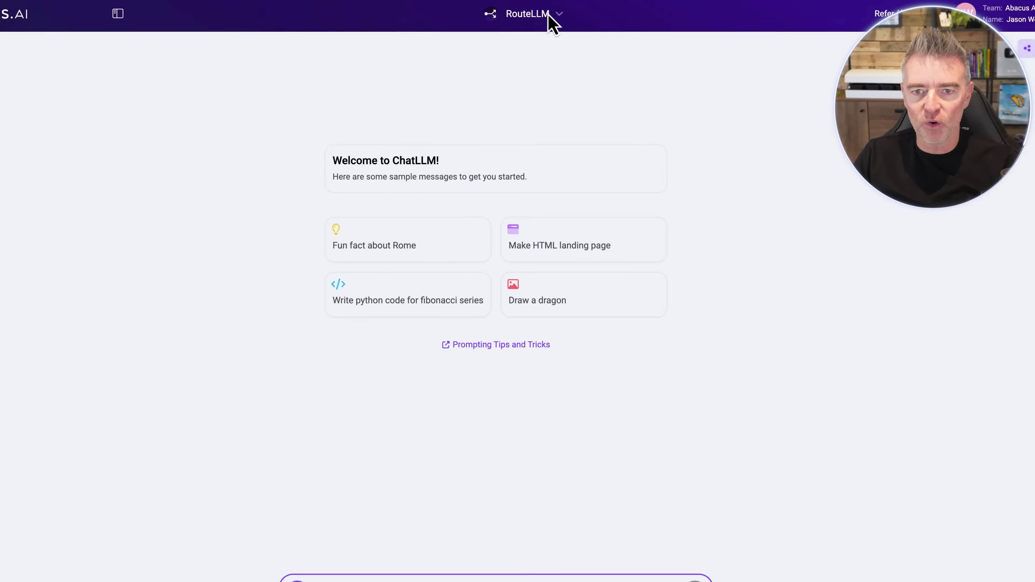
{"action": "left_click", "coordinate": [546, 17]}
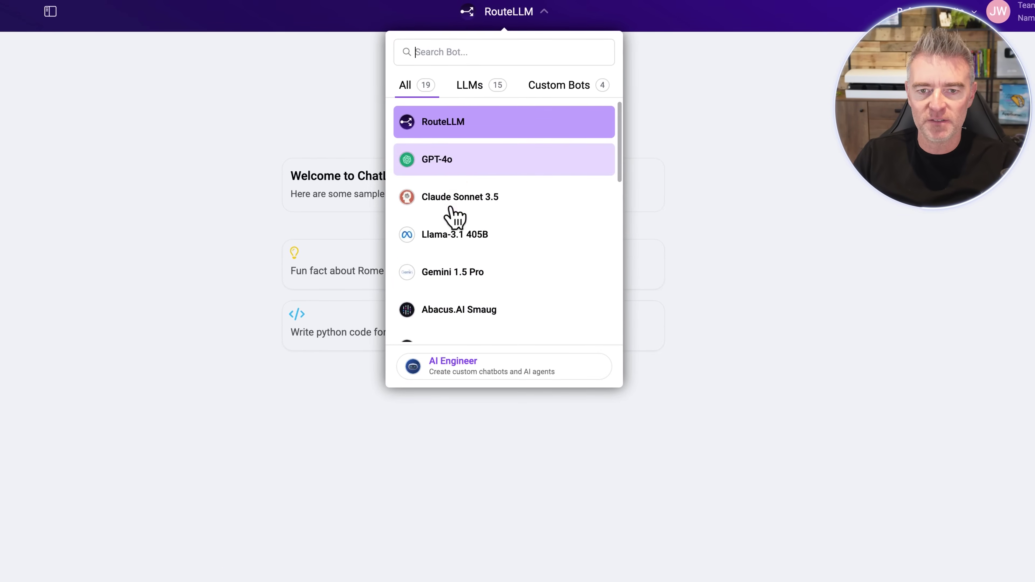
{"action": "scroll", "coordinate": [473, 241], "scroll_direction": "down", "scroll_amount": 3}
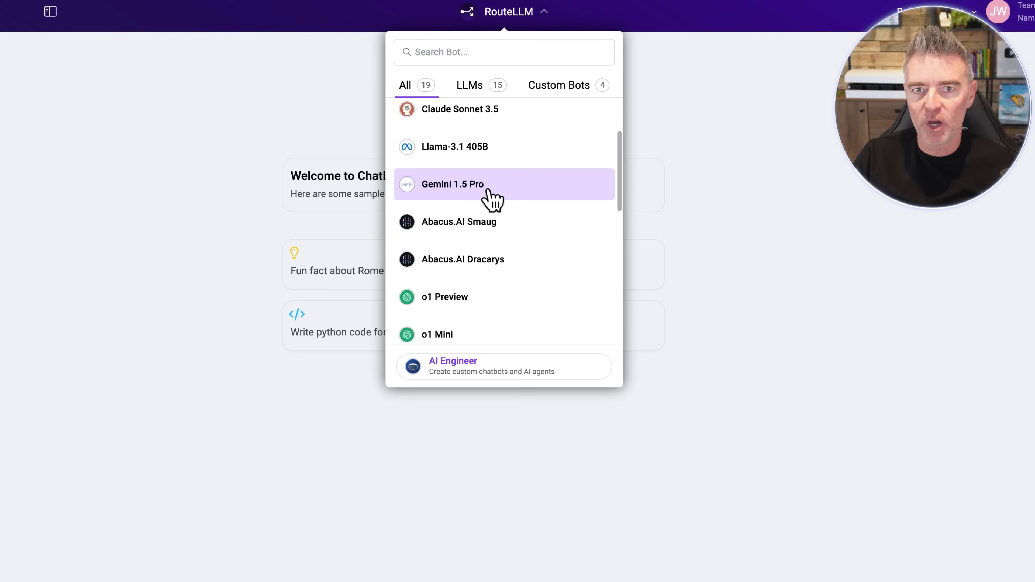
{"action": "scroll", "coordinate": [536, 244], "scroll_direction": "down", "scroll_amount": 7}
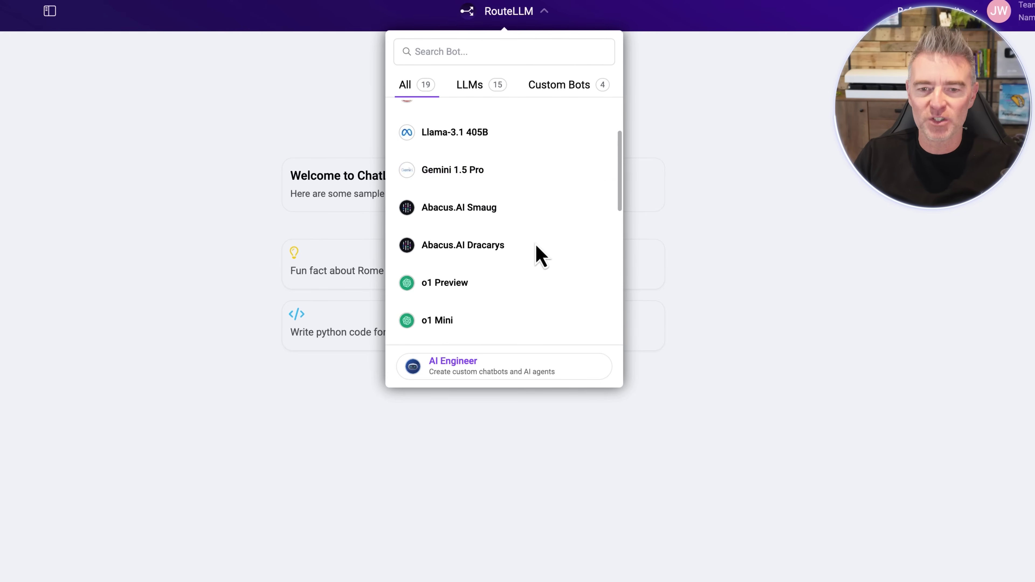
{"action": "scroll", "coordinate": [536, 243], "scroll_direction": "down", "scroll_amount": 3}
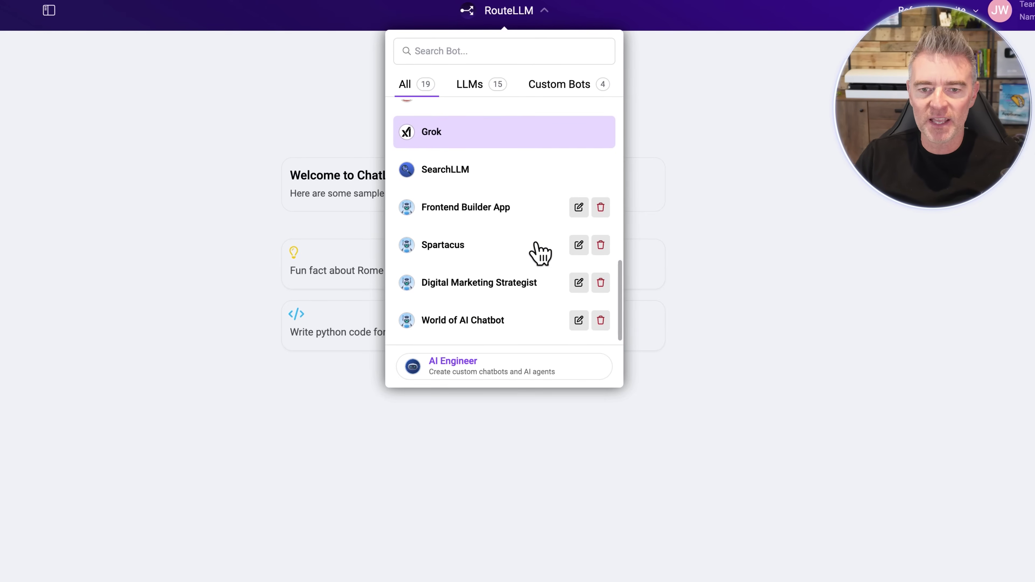
{"action": "scroll", "coordinate": [536, 243], "scroll_direction": "up", "scroll_amount": 10}
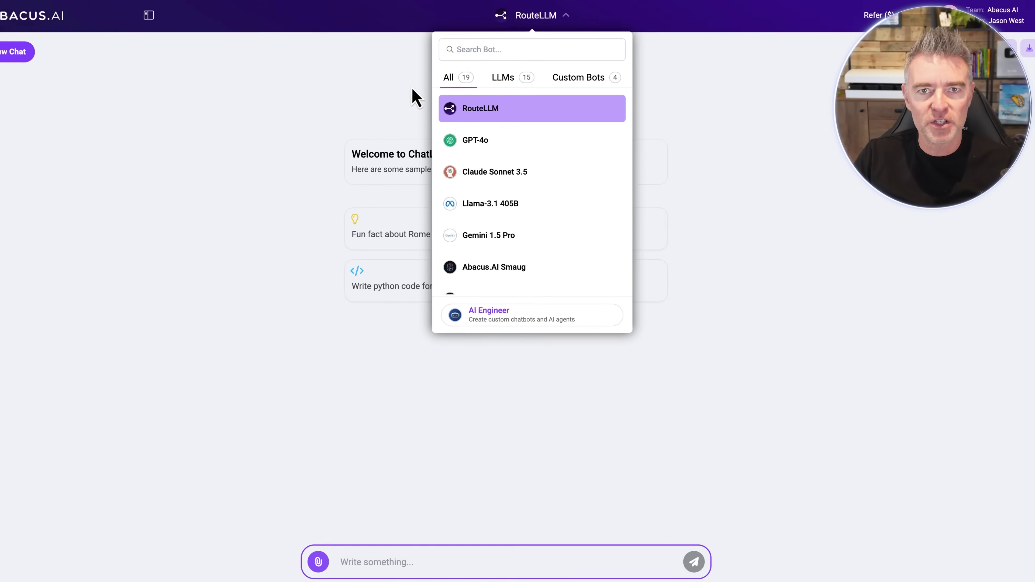
{"action": "left_click", "coordinate": [357, 111]}
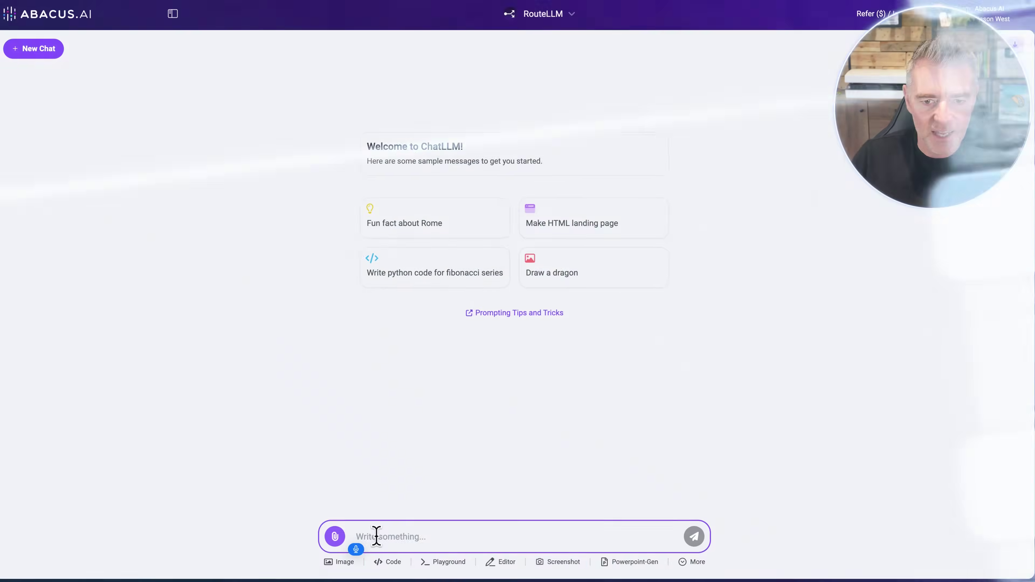
Write the request for a 600-word Grand Canyon article on tourist sights and walks to take
{"action": "type", "text": "Can you create a 600"}
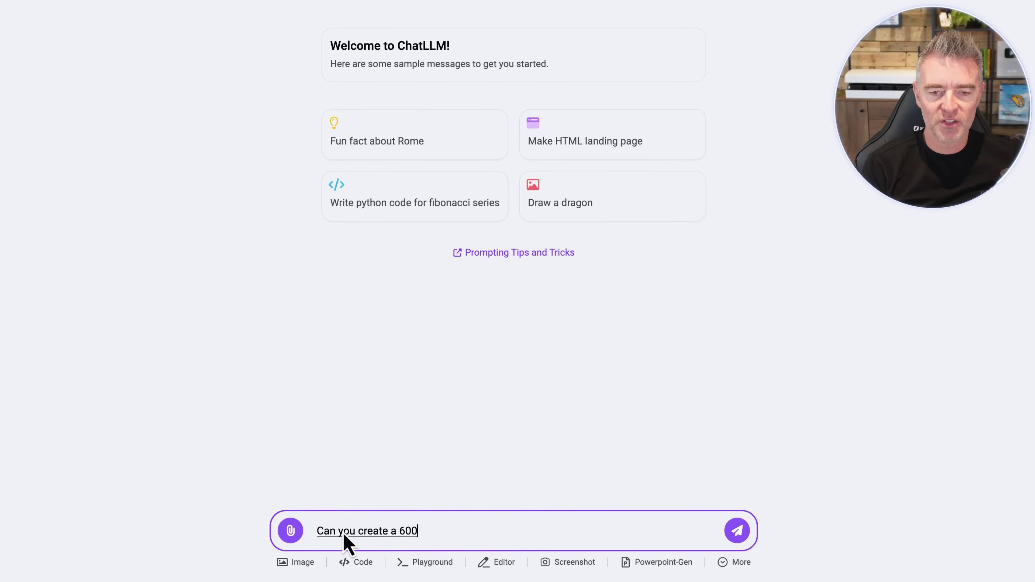
{"action": "type", "text": " Word article about the"}
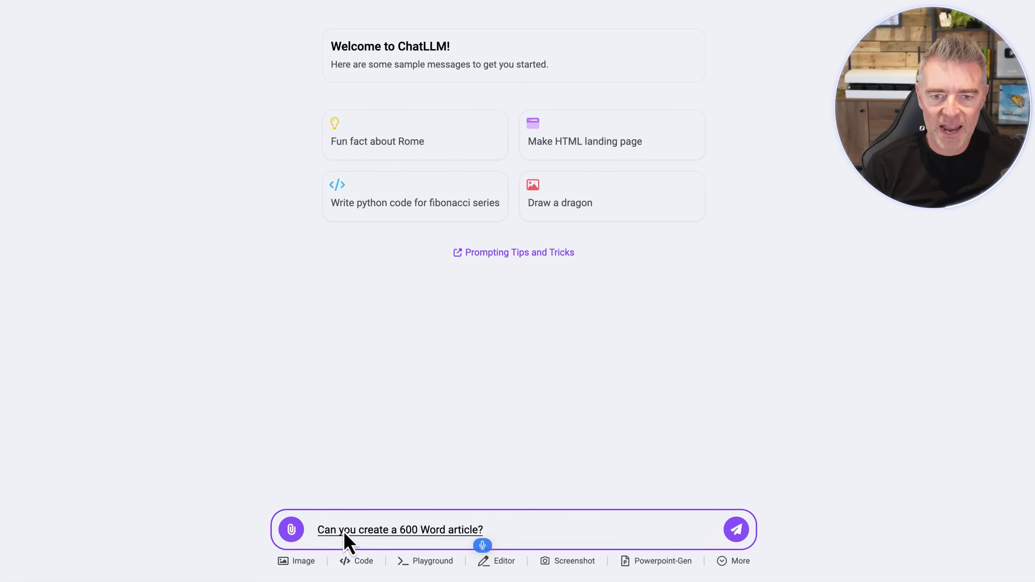
{"action": "type", "text": " Grand Canyon?"}
{"action": "key", "text": "BackSpace"}
{"action": "type", "text": "and all of the things?"}
{"action": "key", "text": "BackSpace"}
{"action": "type", "text": "that a"}
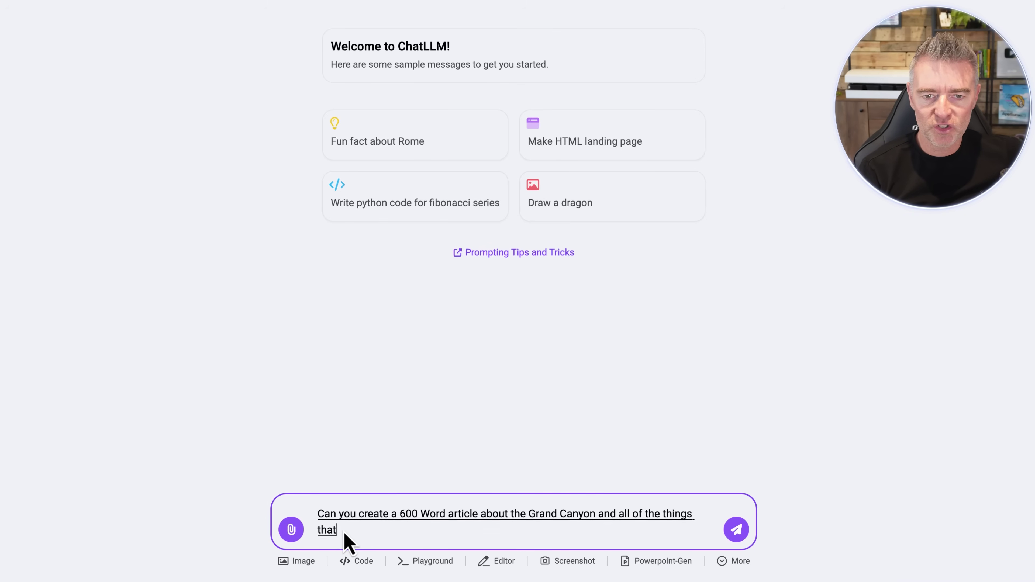
{"action": "key", "text": "BackSpace"}
{"action": "key", "text": "BackSpace"}
{"action": "key", "text": "BackSpace"}
{"action": "key", "text": "BackSpace"}
{"action": "key", "text": "BackSpace"}
{"action": "type", "text": "tourist shou"}
{"action": "key", "text": "BackSpace"}
{"action": "type", "text": "see?"}
{"action": "key", "text": "BackSpace"}
{"action": "type", "text": "And walks that they should take whilst"}
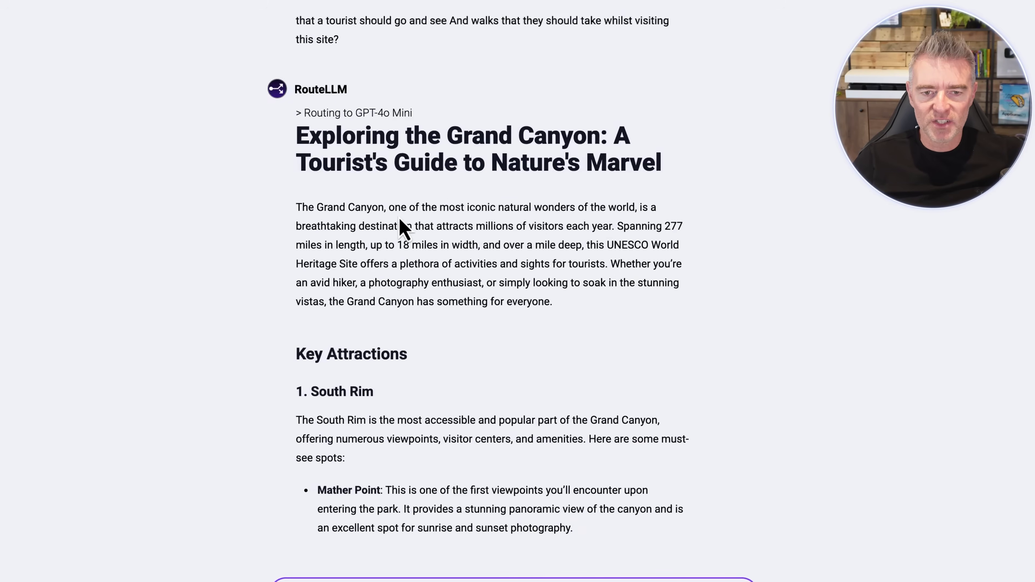
Scroll through the generated Grand Canyon article from the top down to its Conclusion
{"action": "scroll", "coordinate": [401, 226], "scroll_direction": "up", "scroll_amount": 2}
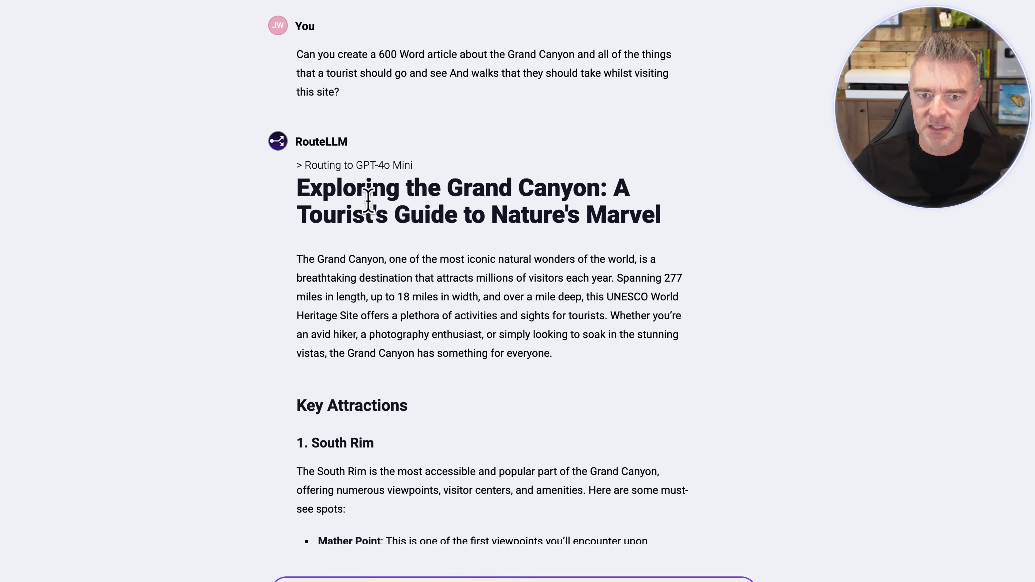
{"action": "scroll", "coordinate": [433, 265], "scroll_direction": "down", "scroll_amount": 3}
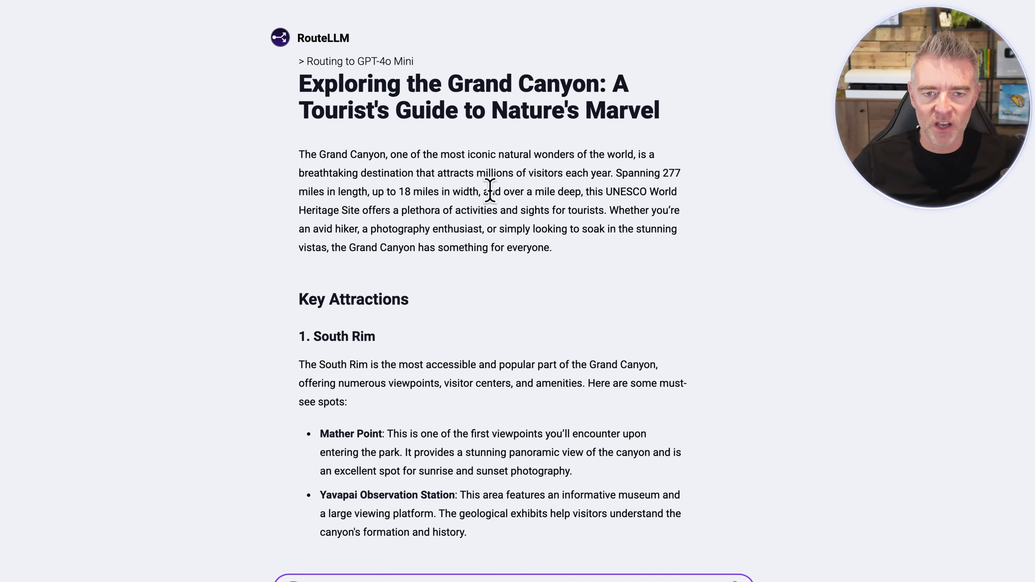
{"action": "scroll", "coordinate": [487, 229], "scroll_direction": "up", "scroll_amount": 3}
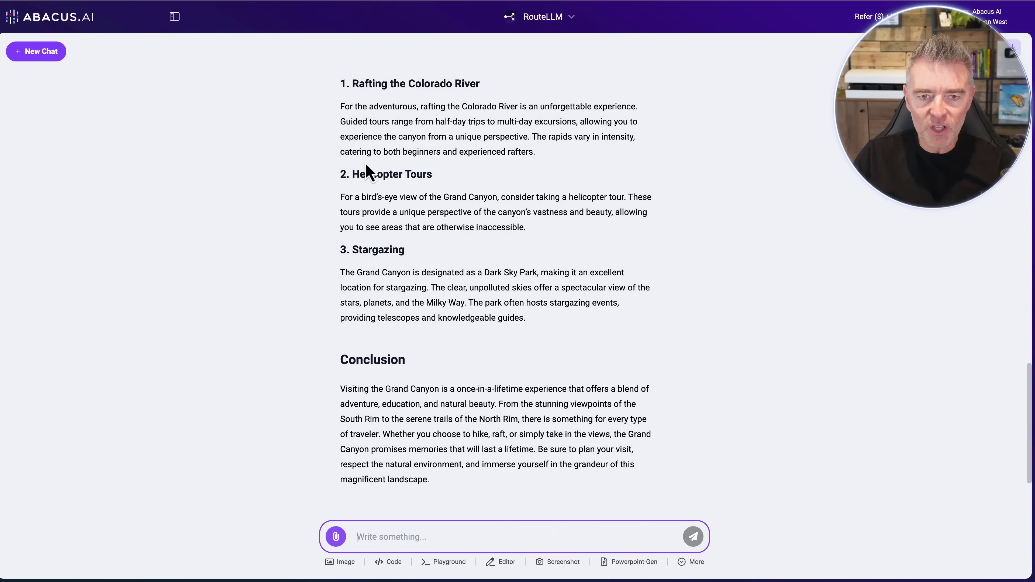
{"action": "scroll", "coordinate": [369, 172], "scroll_direction": "up", "scroll_amount": 3}
{"action": "scroll", "coordinate": [354, 214], "scroll_direction": "up", "scroll_amount": 3}
{"action": "scroll", "coordinate": [354, 215], "scroll_direction": "down", "scroll_amount": 3}
{"action": "scroll", "coordinate": [483, 270], "scroll_direction": "down", "scroll_amount": 1}
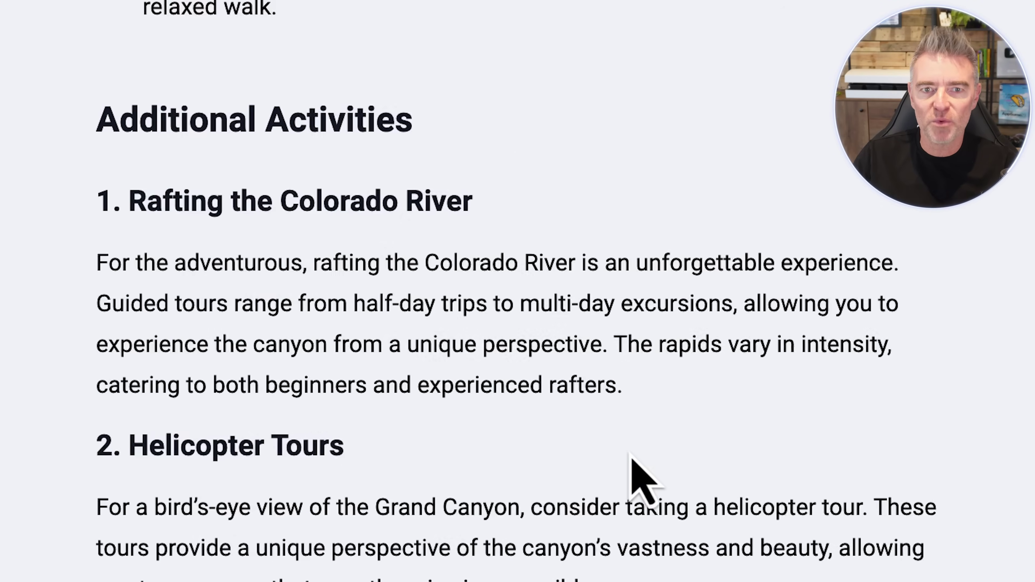
{"action": "scroll", "coordinate": [624, 527], "scroll_direction": "down", "scroll_amount": 5}
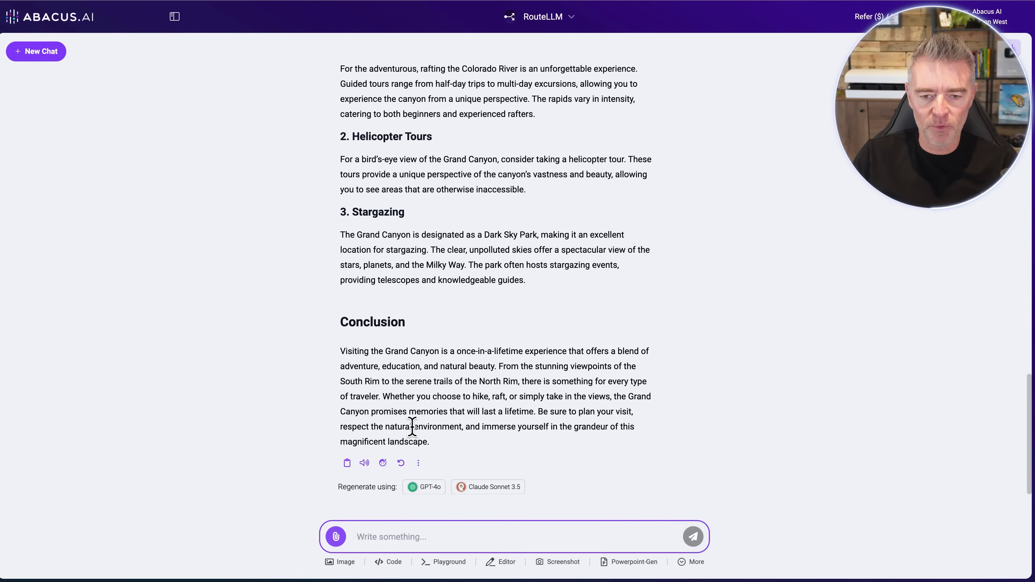
Switch the chat to Editor mode so the article opens as a playground document
{"action": "left_click", "coordinate": [497, 562]}
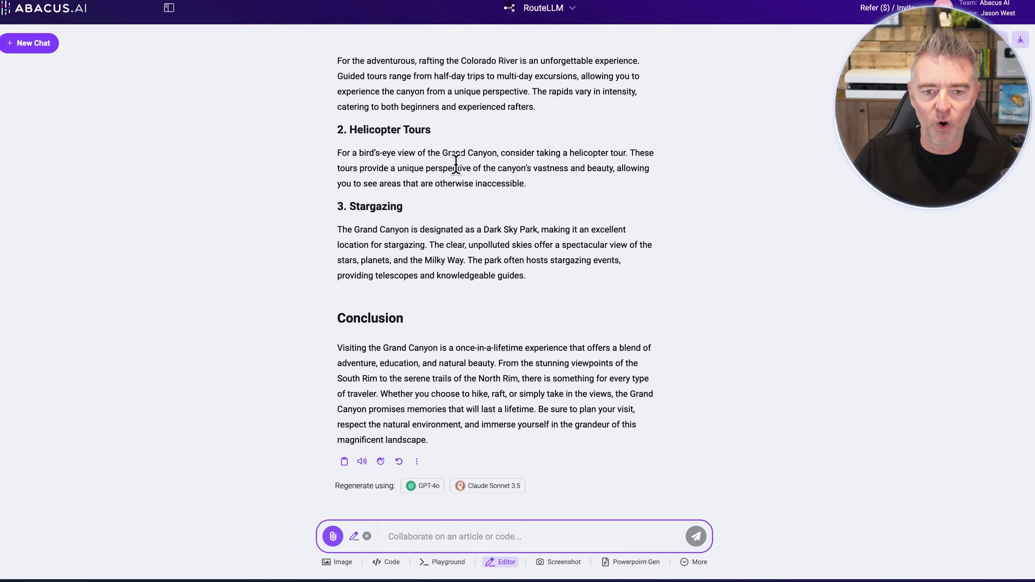
{"action": "scroll", "coordinate": [461, 180], "scroll_direction": "up", "scroll_amount": 15}
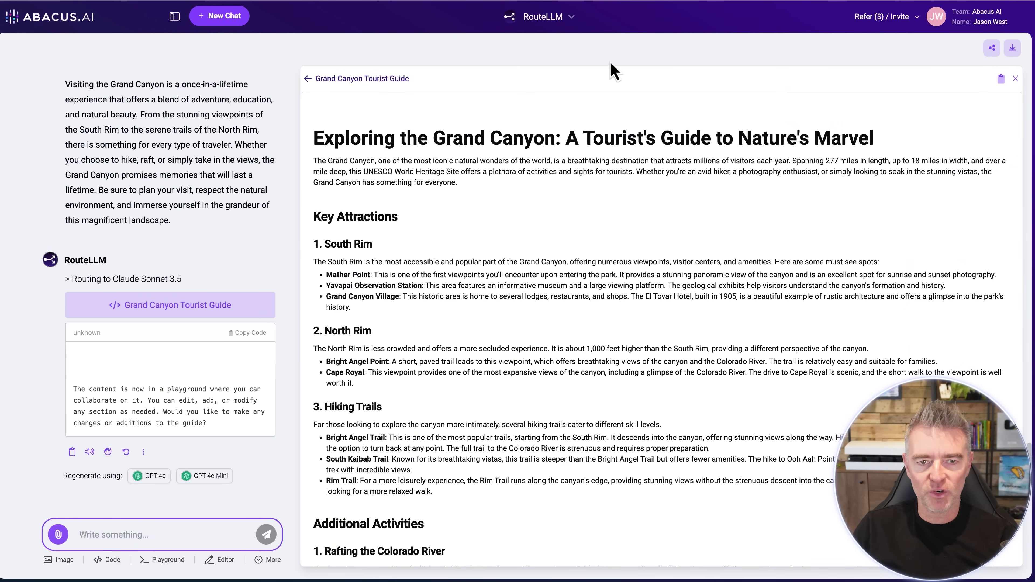
{"action": "scroll", "coordinate": [641, 253], "scroll_direction": "down", "scroll_amount": 7}
{"action": "scroll", "coordinate": [641, 253], "scroll_direction": "up", "scroll_amount": 7}
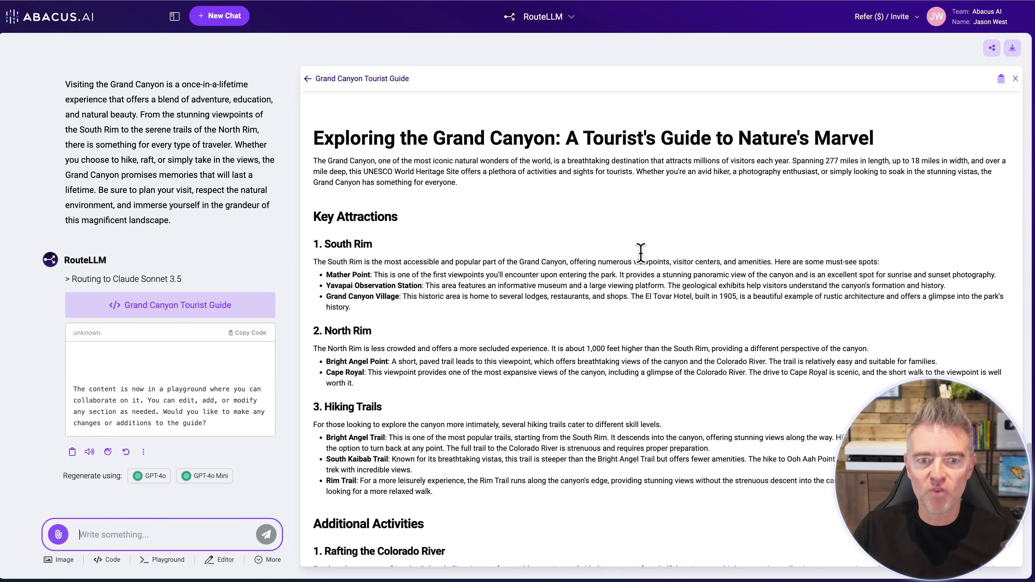
{"action": "scroll", "coordinate": [523, 241], "scroll_direction": "down", "scroll_amount": 3}
{"action": "scroll", "coordinate": [523, 240], "scroll_direction": "up", "scroll_amount": 3}
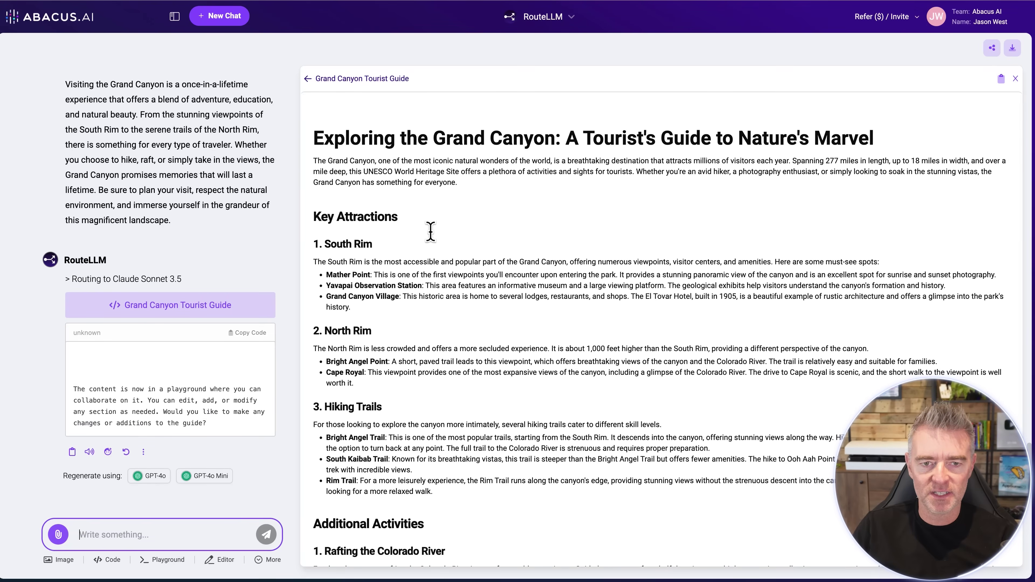
{"action": "scroll", "coordinate": [357, 185], "scroll_direction": "down", "scroll_amount": 2}
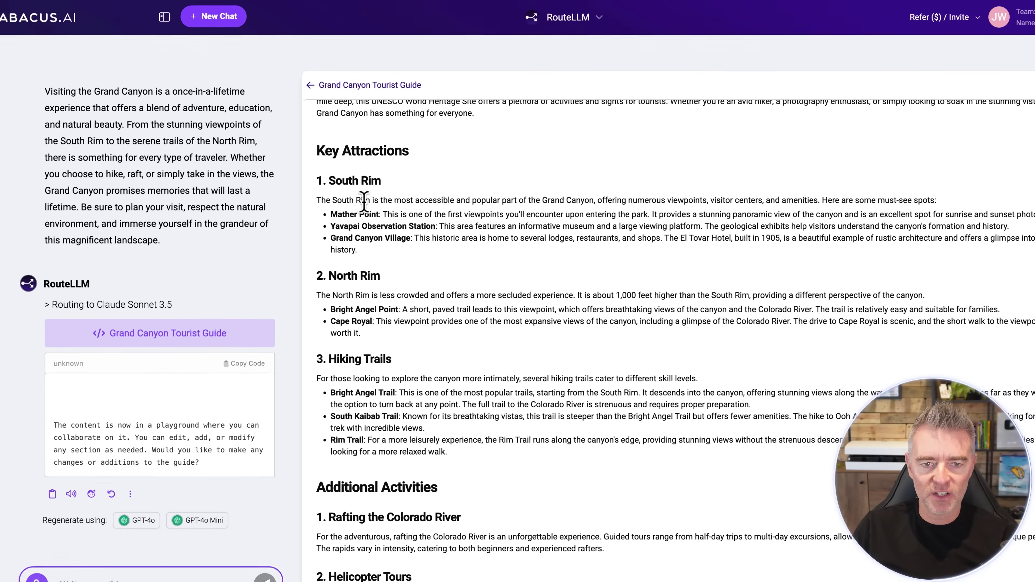
Test the editor: type and delete text, select a South Rim phrase, and try the Turn into menu
{"action": "left_click", "coordinate": [364, 200]}
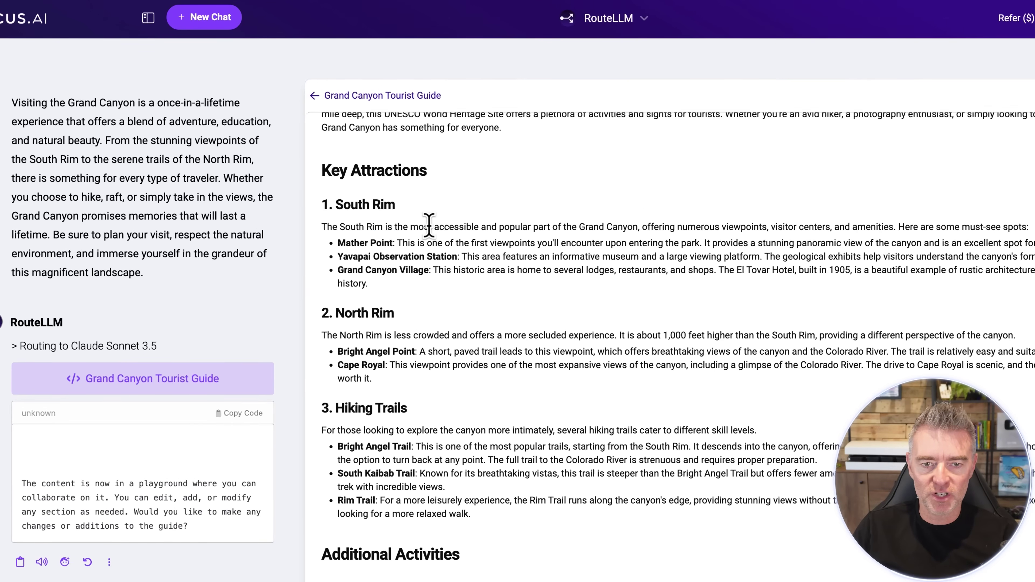
{"action": "type", "text": "sadasdasd"}
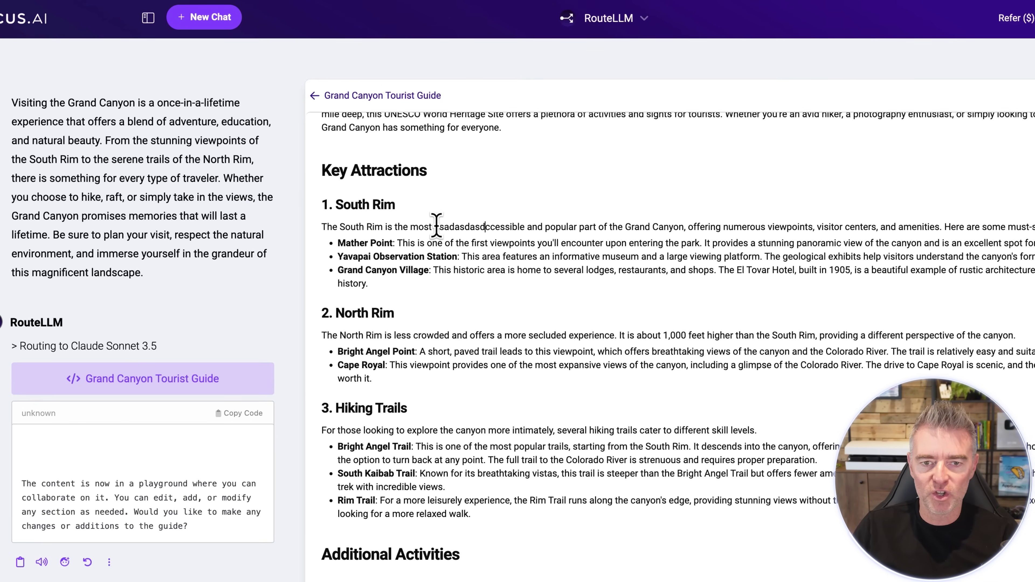
{"action": "key", "text": "BackSpace"}
{"action": "key", "text": "BackSpace"}
{"action": "key", "text": "BackSpace"}
{"action": "key", "text": "BackSpace"}
{"action": "key", "text": "BackSpace"}
{"action": "key", "text": "BackSpace"}
{"action": "key", "text": "BackSpace"}
{"action": "key", "text": "BackSpace"}
{"action": "key", "text": "BackSpace"}
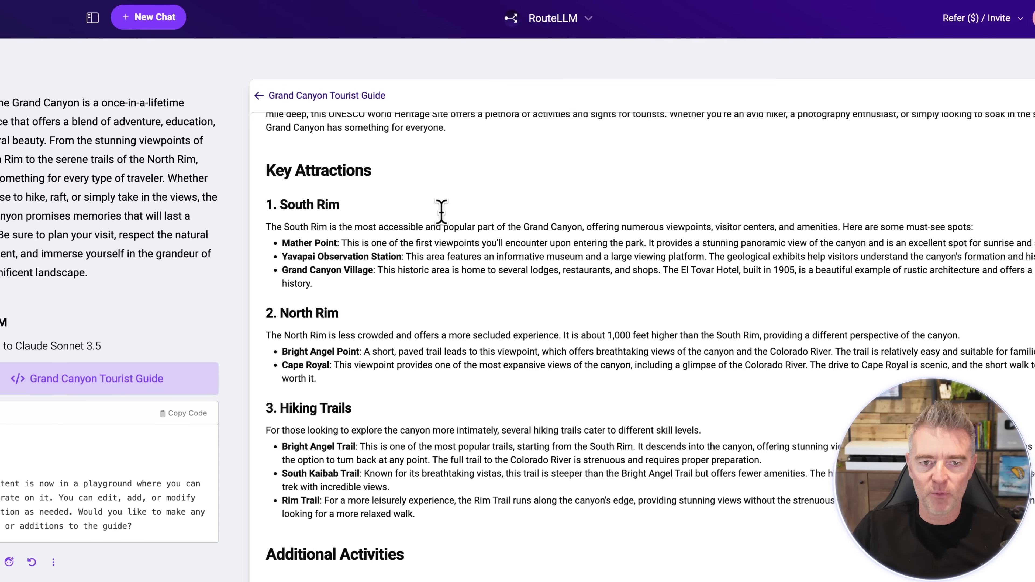
{"action": "left_click_drag", "start_coordinate": [627, 226], "coordinate": [539, 227]}
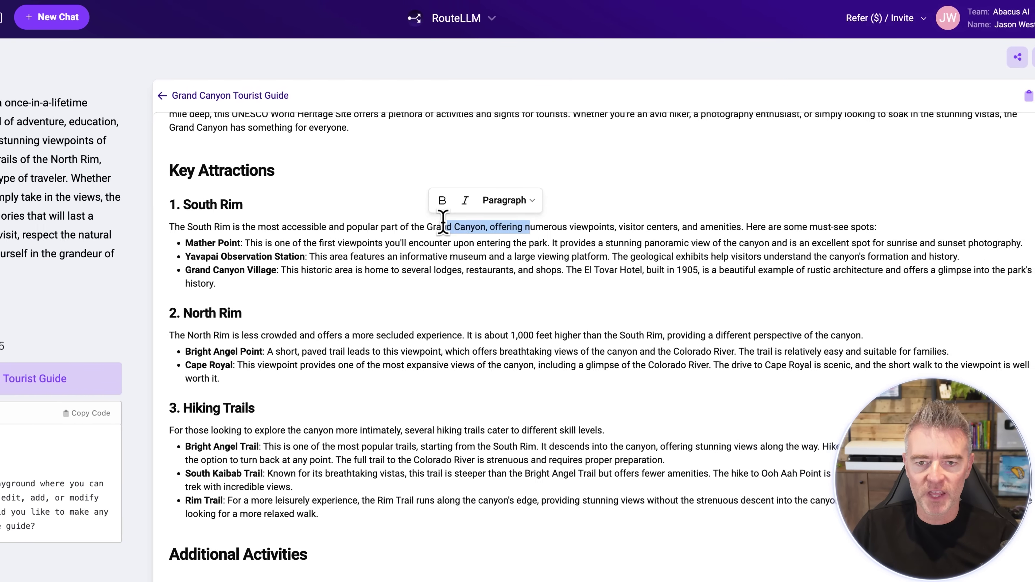
{"action": "left_click", "coordinate": [530, 208]}
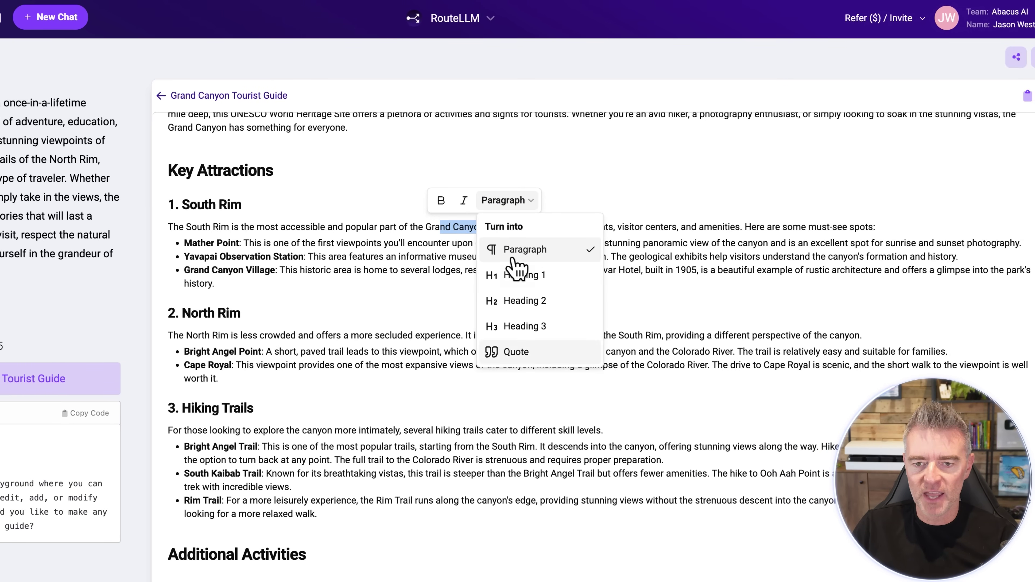
{"action": "left_click", "coordinate": [687, 374]}
{"action": "scroll", "coordinate": [421, 548], "scroll_direction": "down", "scroll_amount": 5}
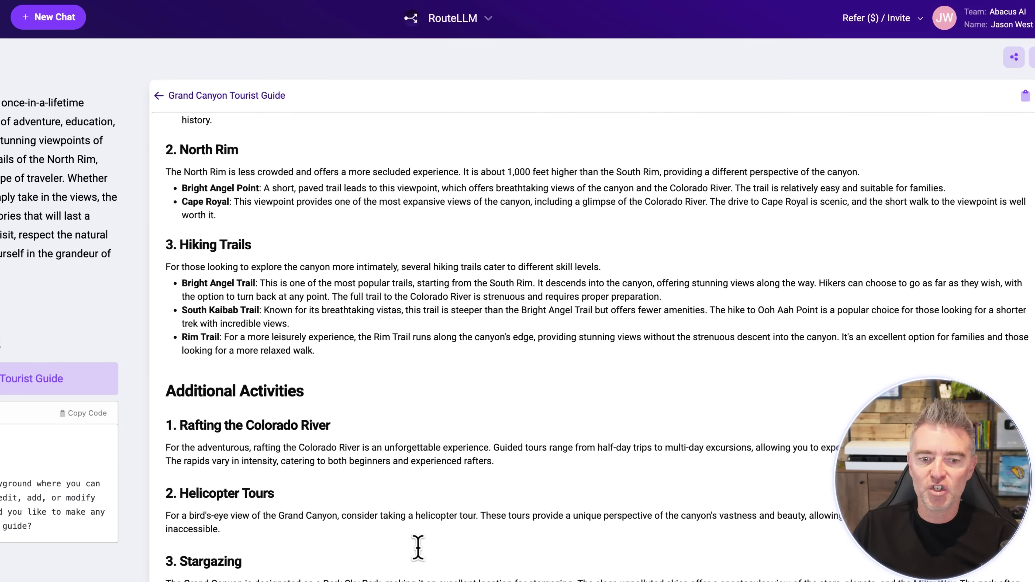
{"action": "scroll", "coordinate": [419, 548], "scroll_direction": "up", "scroll_amount": 7}
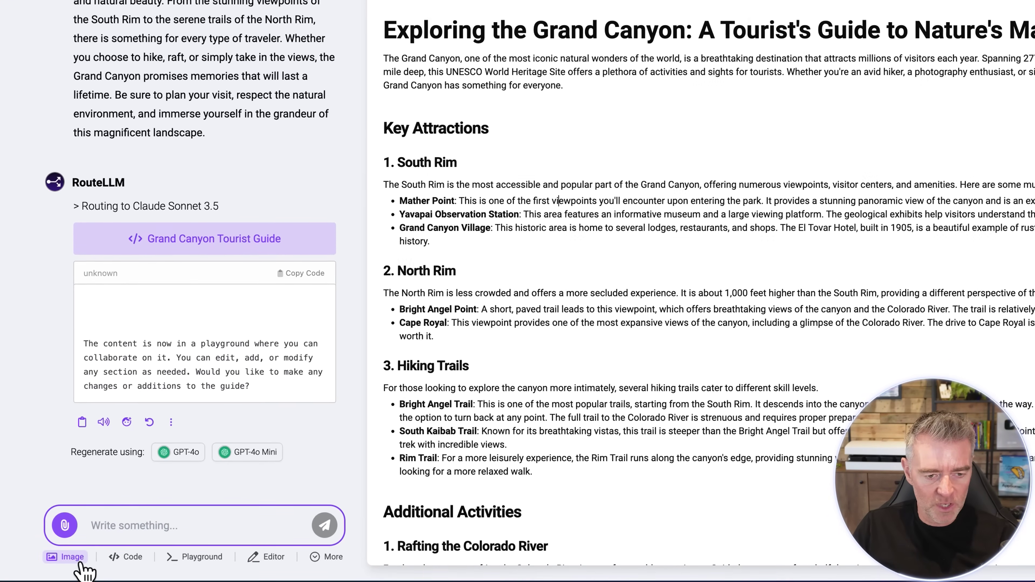
Generate a 16:9 FLUX 1.1 [pro] Ultra image from the pasted canyon sunset prompt
{"action": "left_click", "coordinate": [77, 559]}
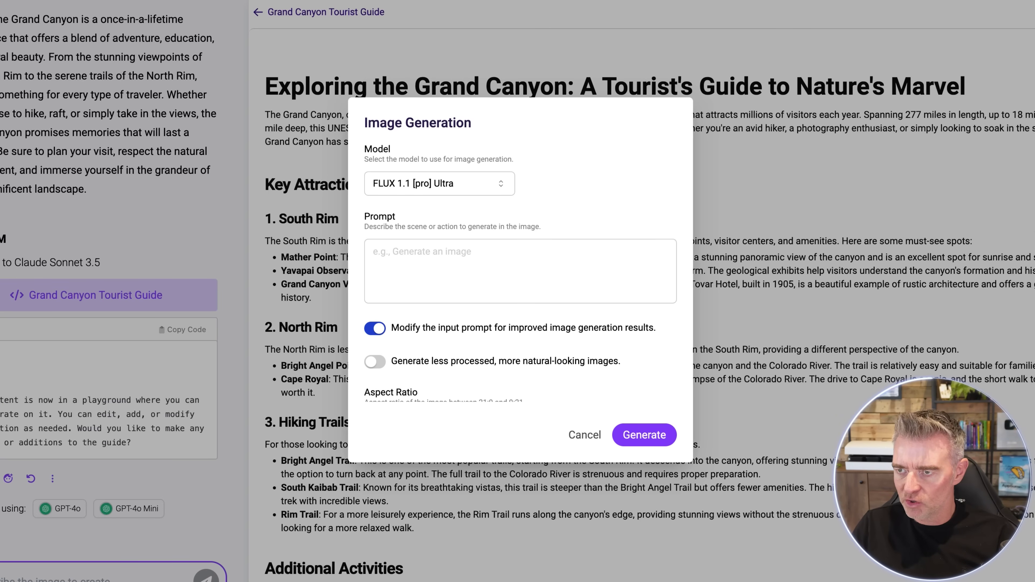
{"action": "left_click", "coordinate": [485, 273]}
{"action": "type", "text": "Generate an image of a man deep in thought sitting on a stone looking out across the Grand Canyon in the United States on a beautiful sunset evening."}
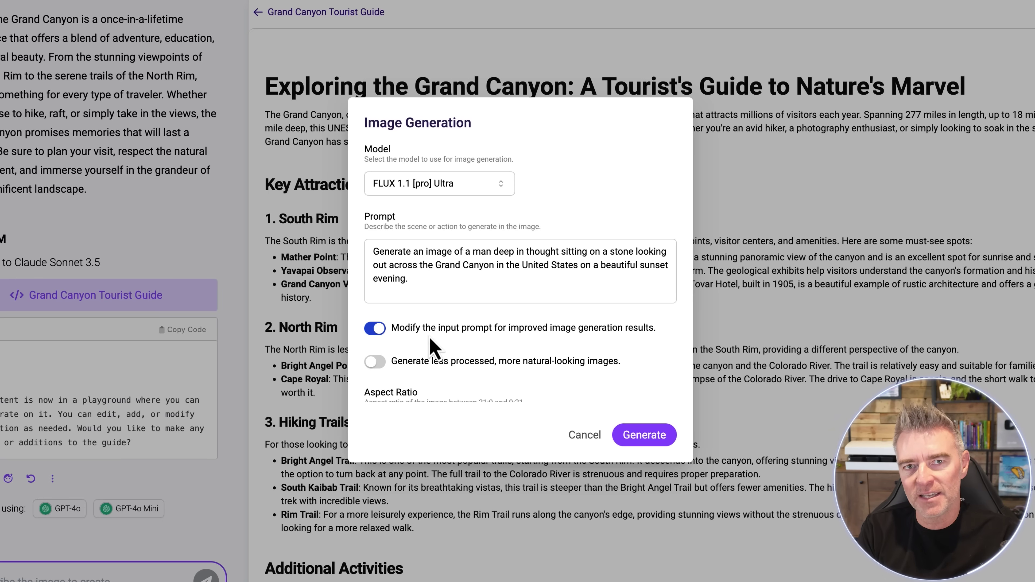
{"action": "scroll", "coordinate": [434, 347], "scroll_direction": "down", "scroll_amount": 2}
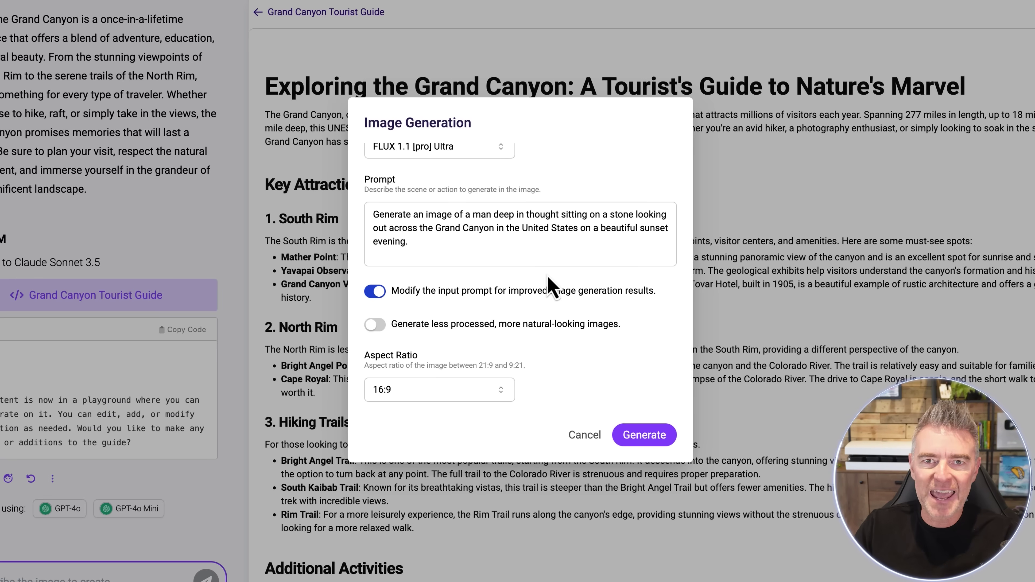
{"action": "left_click", "coordinate": [645, 434]}
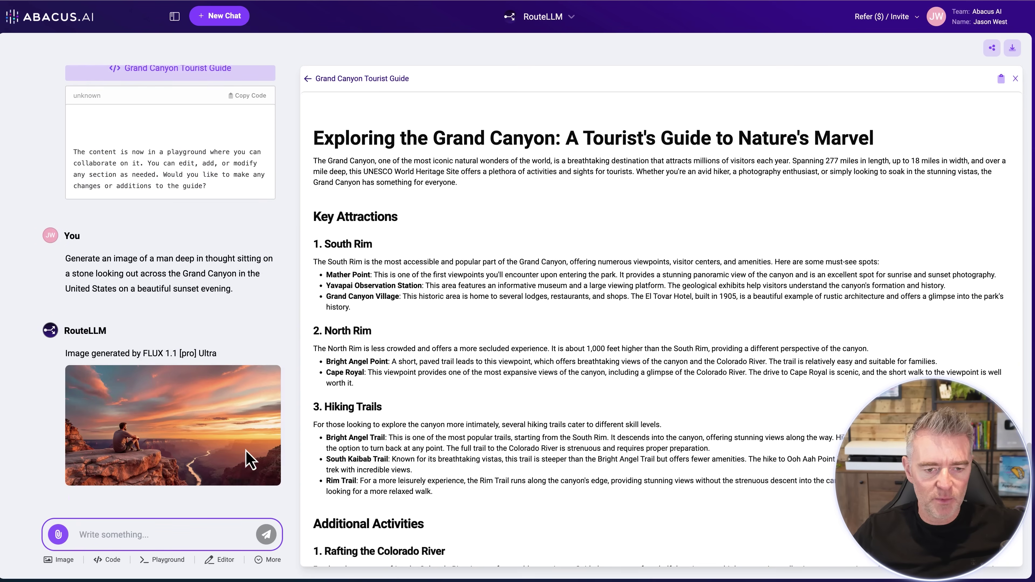
View the canyon sunset image full size, then download it as download.jpeg
{"action": "left_click", "coordinate": [179, 414]}
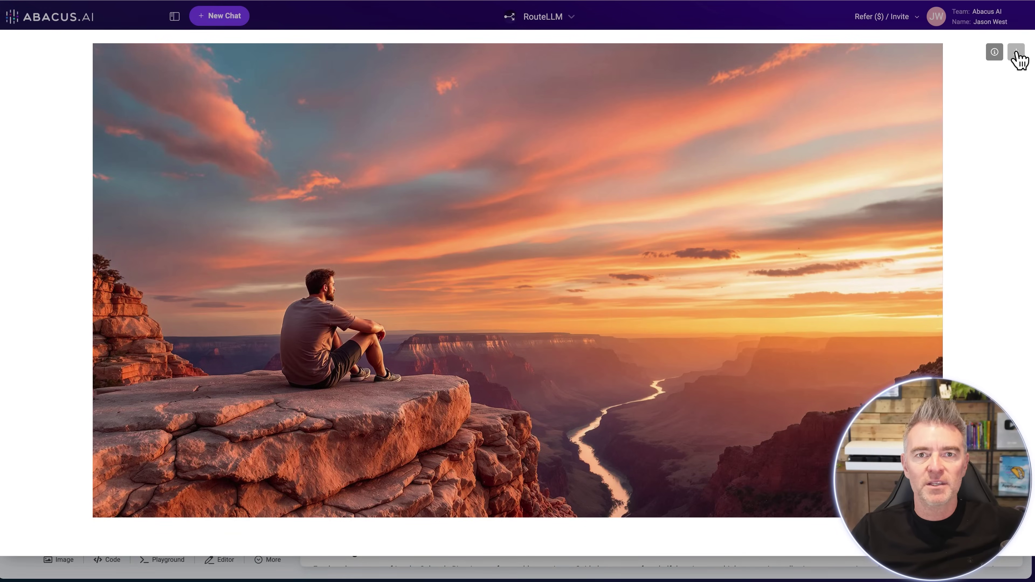
{"action": "left_click", "coordinate": [1011, 543]}
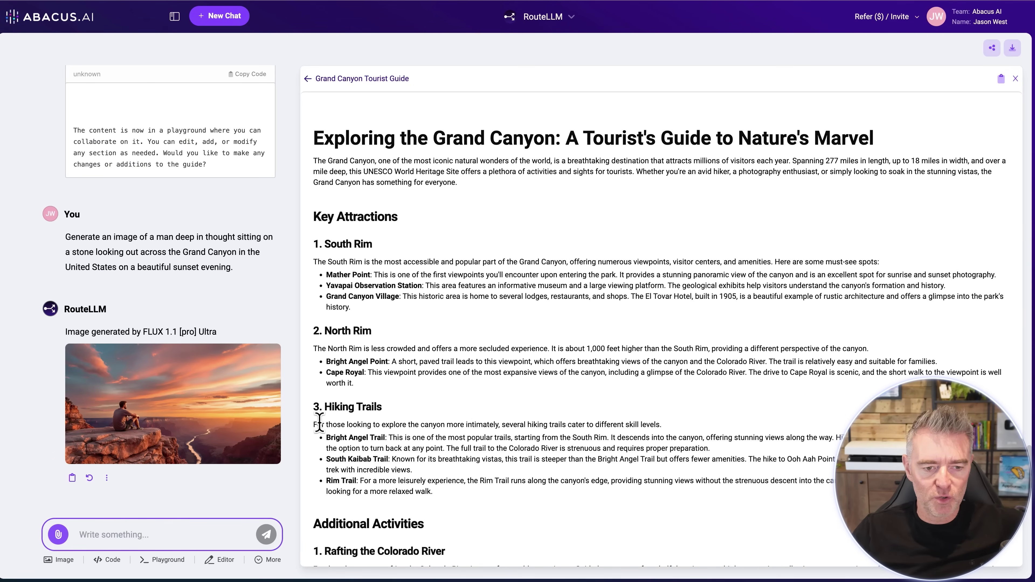
{"action": "mouse_move", "coordinate": [207, 381]}
{"action": "left_click", "coordinate": [263, 362]}
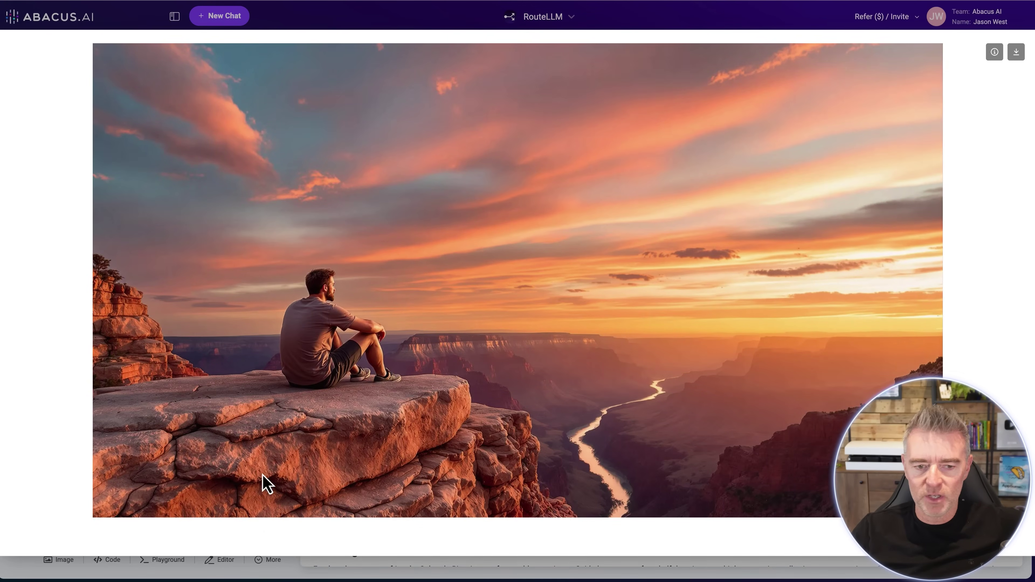
{"action": "left_click", "coordinate": [270, 565]}
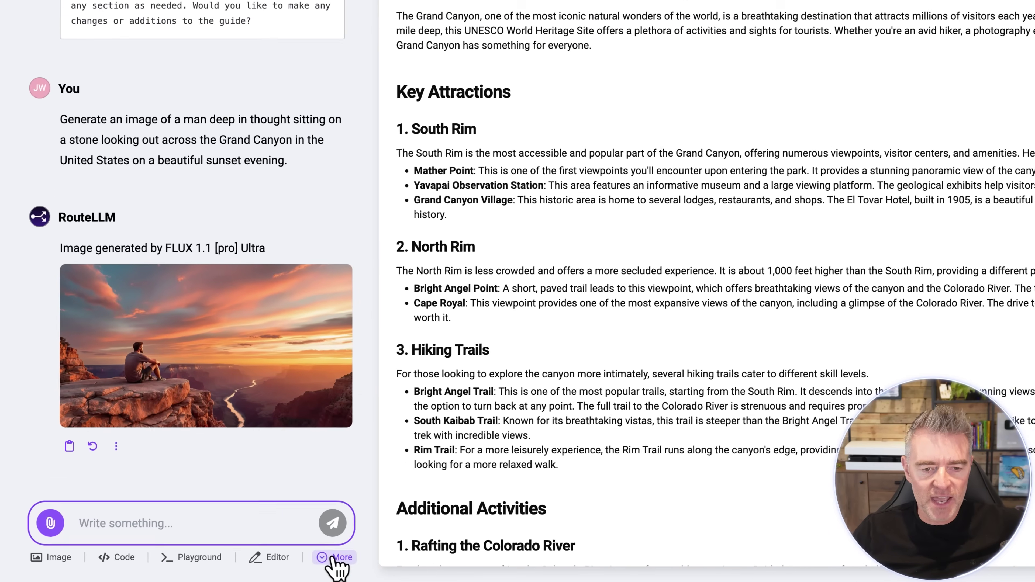
Open Video-Gen and upload download.jpeg as the Start Frame
{"action": "left_click", "coordinate": [288, 559]}
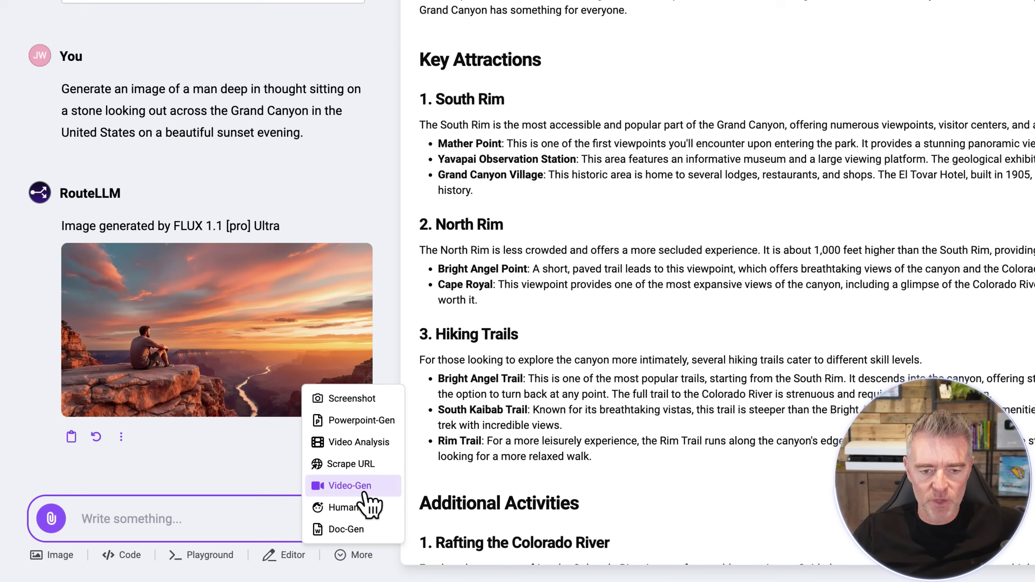
{"action": "left_click", "coordinate": [356, 398]}
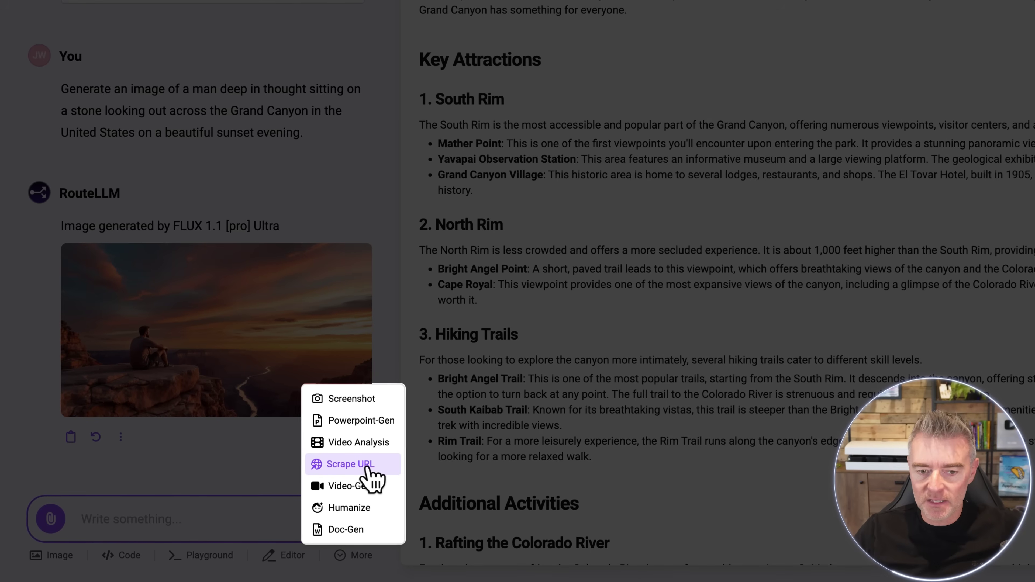
{"action": "left_click", "coordinate": [336, 490]}
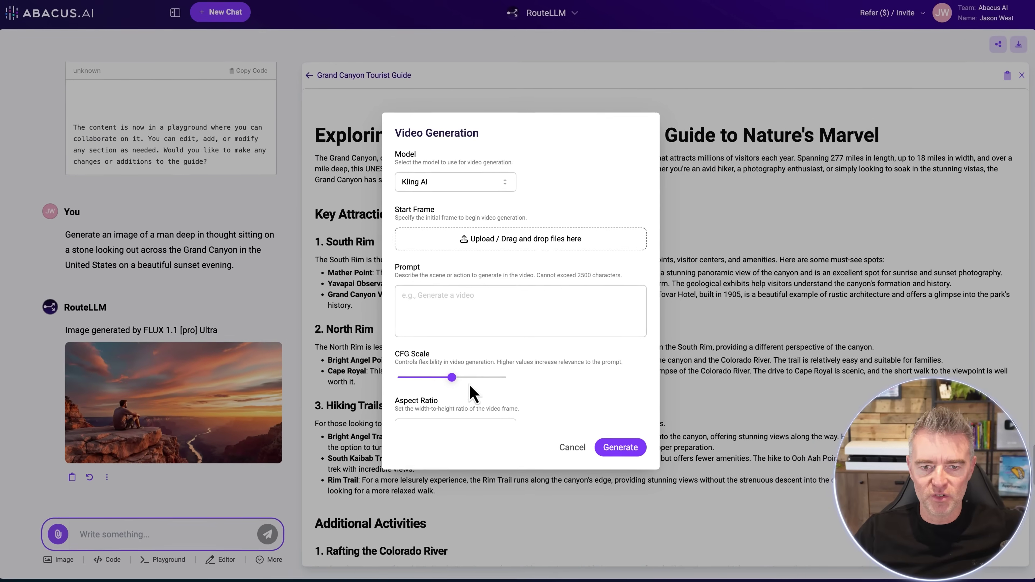
{"action": "left_click", "coordinate": [437, 309]}
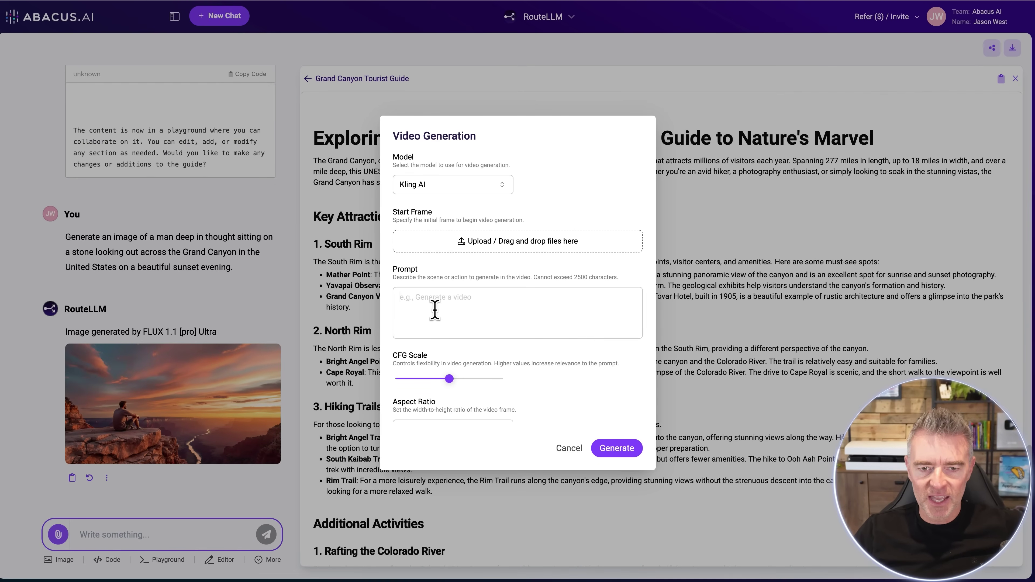
{"action": "left_click", "coordinate": [496, 242]}
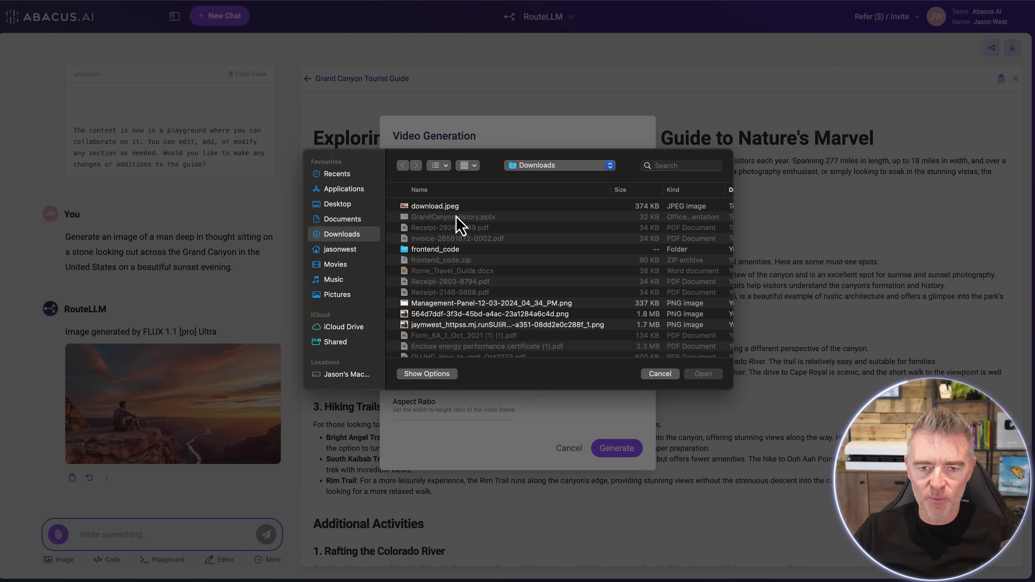
{"action": "left_click", "coordinate": [449, 207]}
{"action": "left_click", "coordinate": [704, 374]}
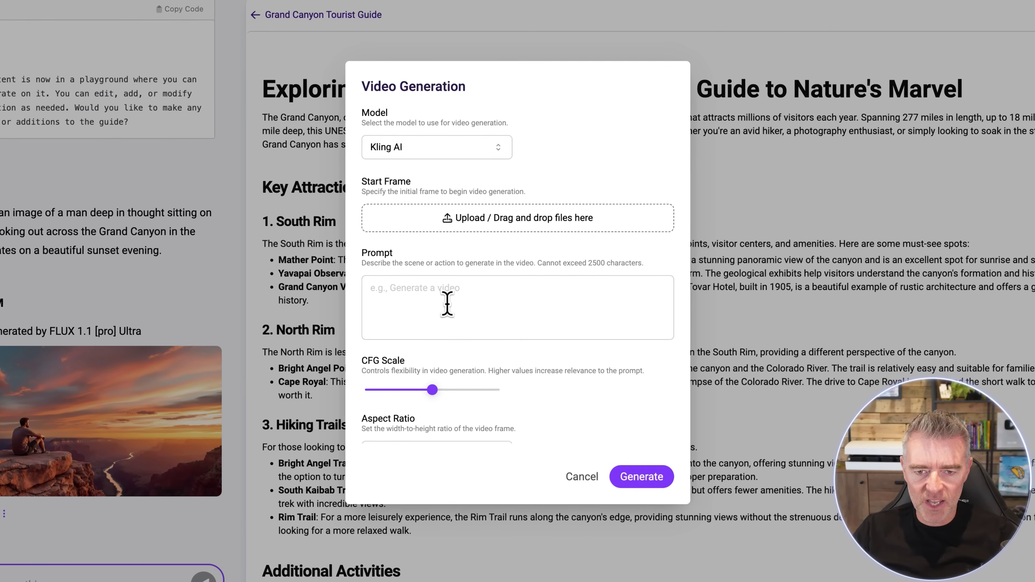
Describe a man on a rock watching a Grand Canyon sunset and generate the Kling video
{"action": "left_click", "coordinate": [447, 303]}
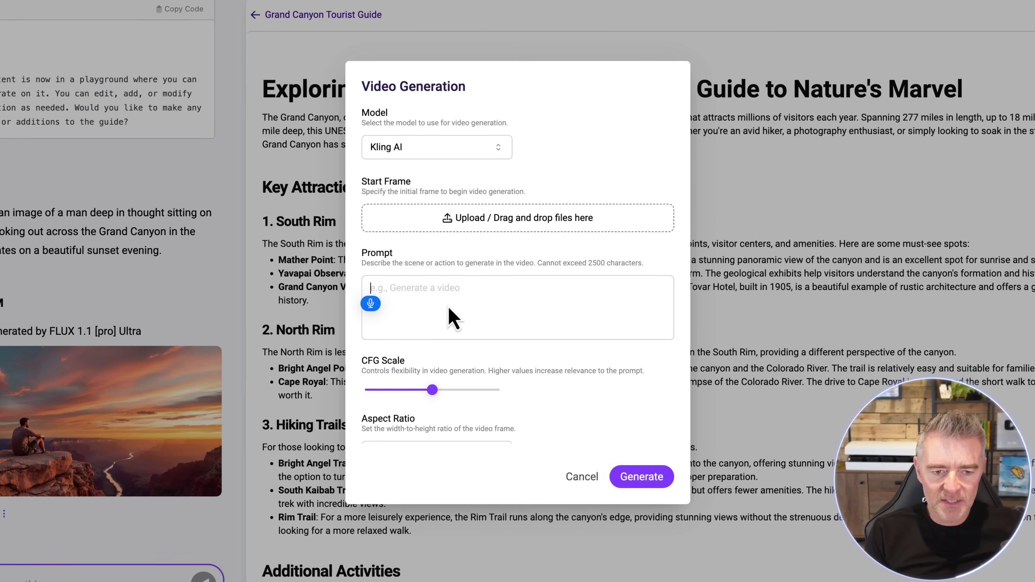
{"action": "type", "text": "A man sitting on a rock looking out on a beautiful sunse"}
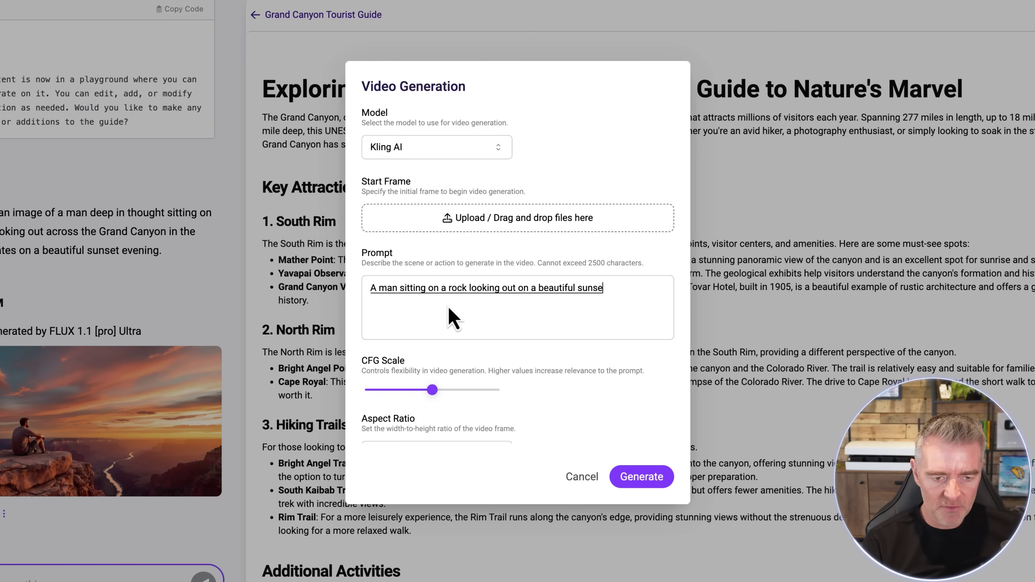
{"action": "type", "text": "t evening in the Grand Canyon"}
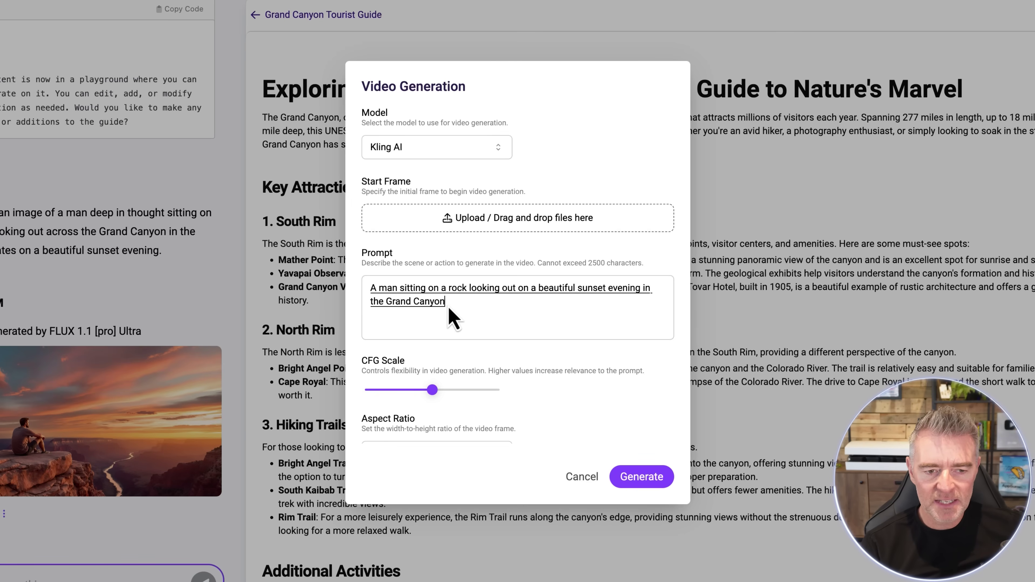
{"action": "type", "text": " and then he stands up turns around and walks away"}
{"action": "scroll", "coordinate": [501, 402], "scroll_direction": "down", "scroll_amount": 4}
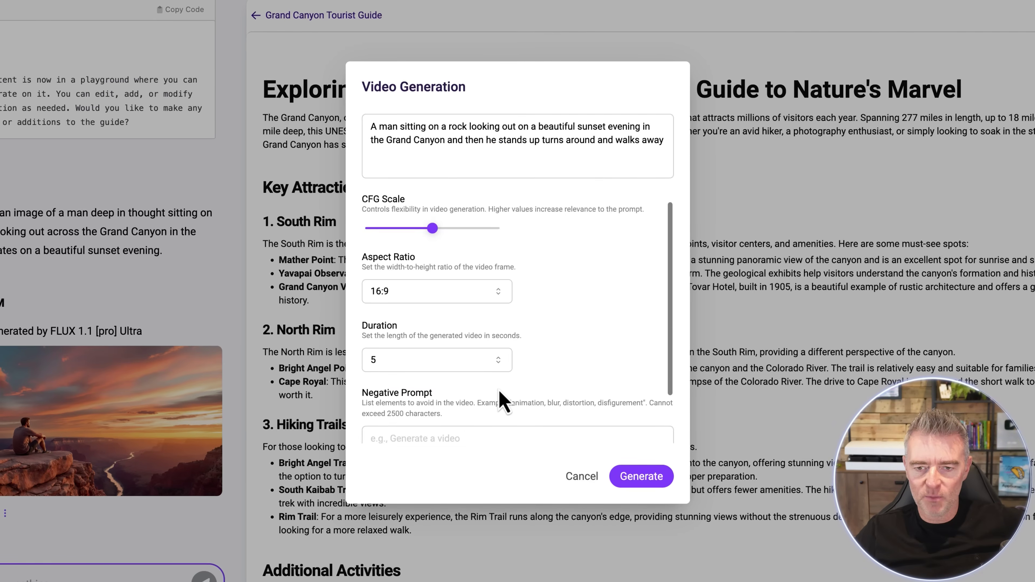
{"action": "right_click", "coordinate": [500, 388]}
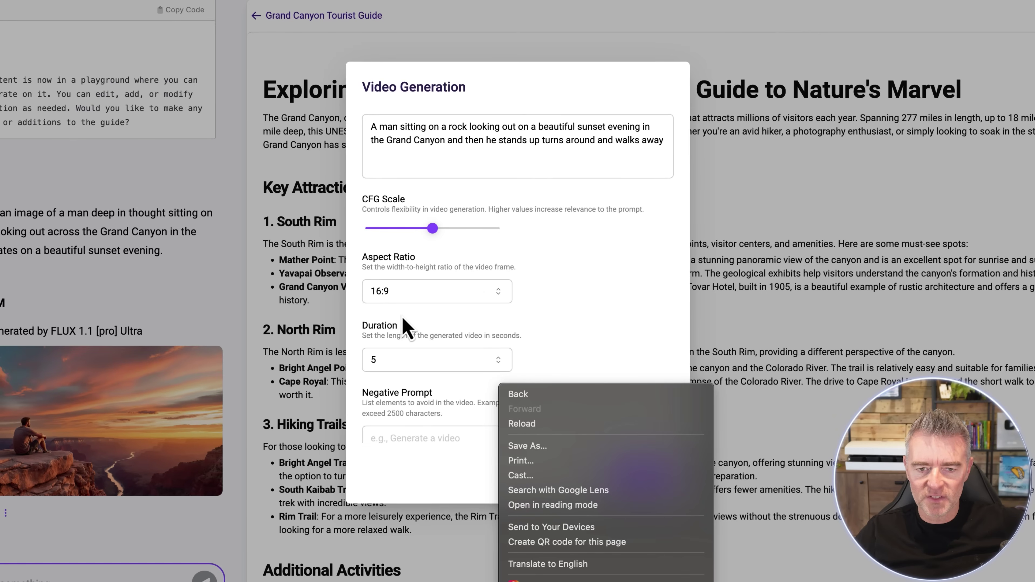
{"action": "left_click", "coordinate": [465, 334]}
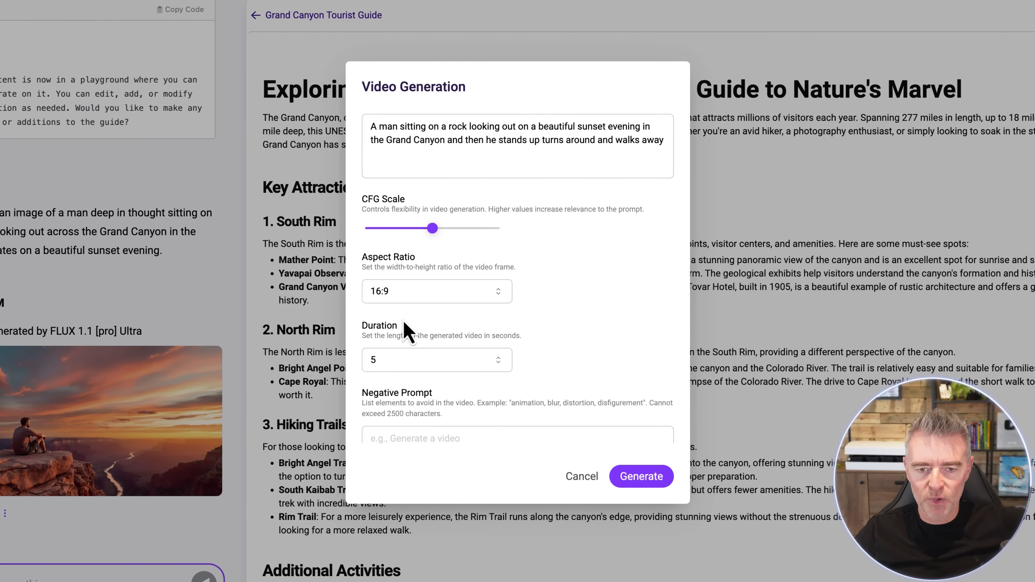
{"action": "left_click", "coordinate": [644, 476]}
{"action": "scroll", "coordinate": [644, 477], "scroll_direction": "down", "scroll_amount": 5}
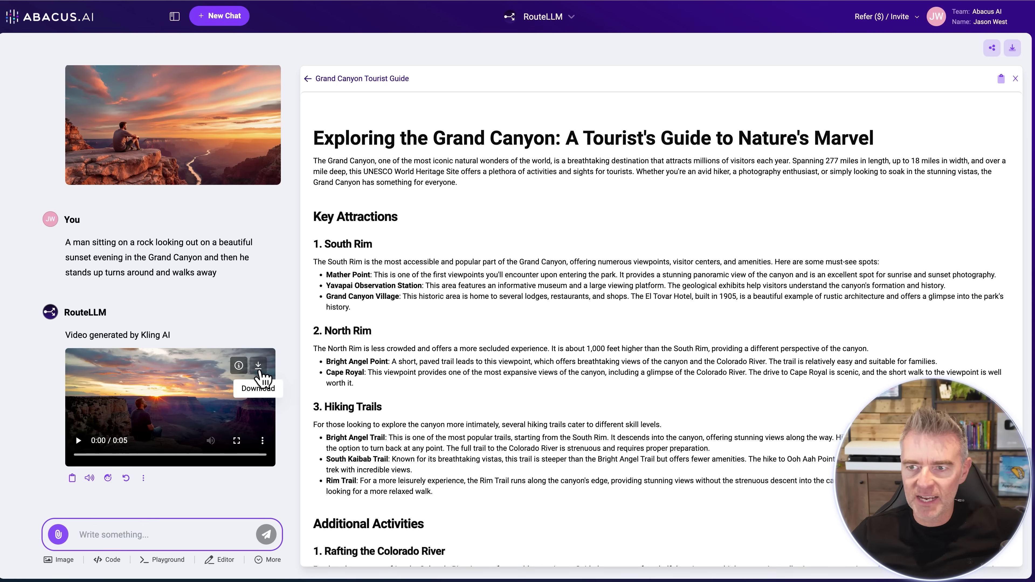
Open video.mp4 from downloads in QuickTime, enlarge the window, then play and rewind the clip
{"action": "left_click", "coordinate": [258, 365]}
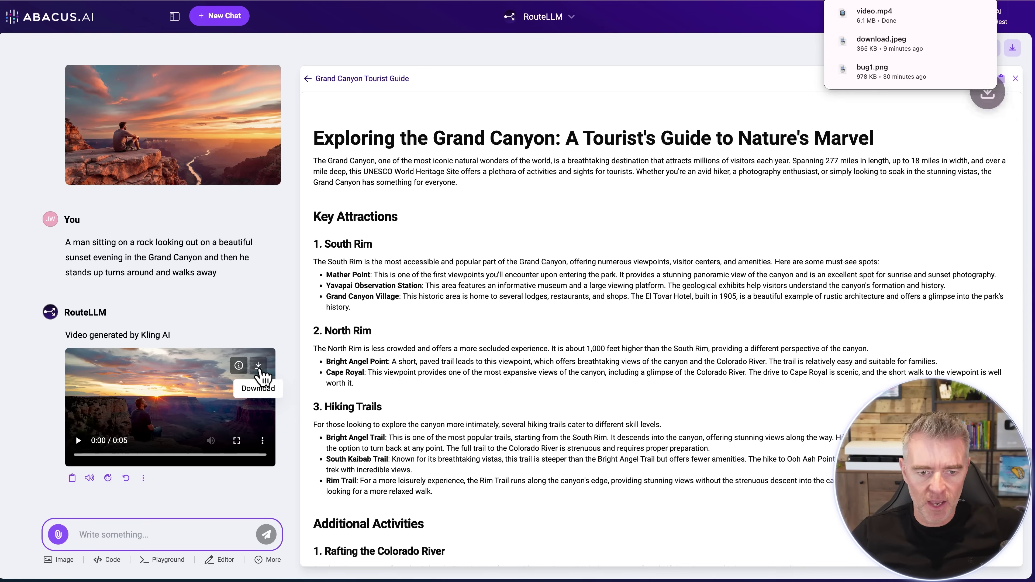
{"action": "left_click", "coordinate": [882, 23]}
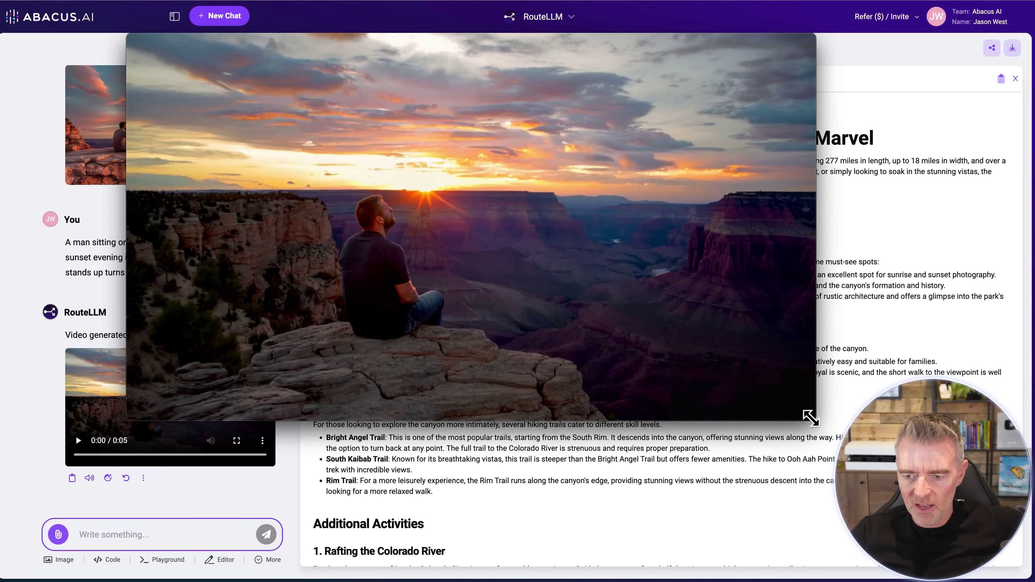
{"action": "left_click_drag", "start_coordinate": [810, 418], "coordinate": [997, 523]}
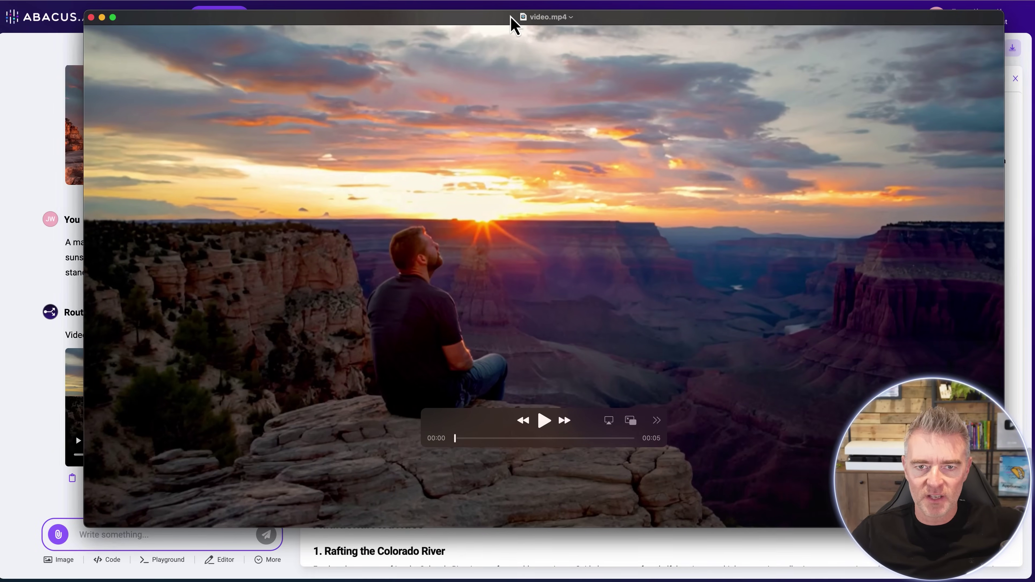
{"action": "left_click_drag", "start_coordinate": [514, 26], "coordinate": [488, 26]}
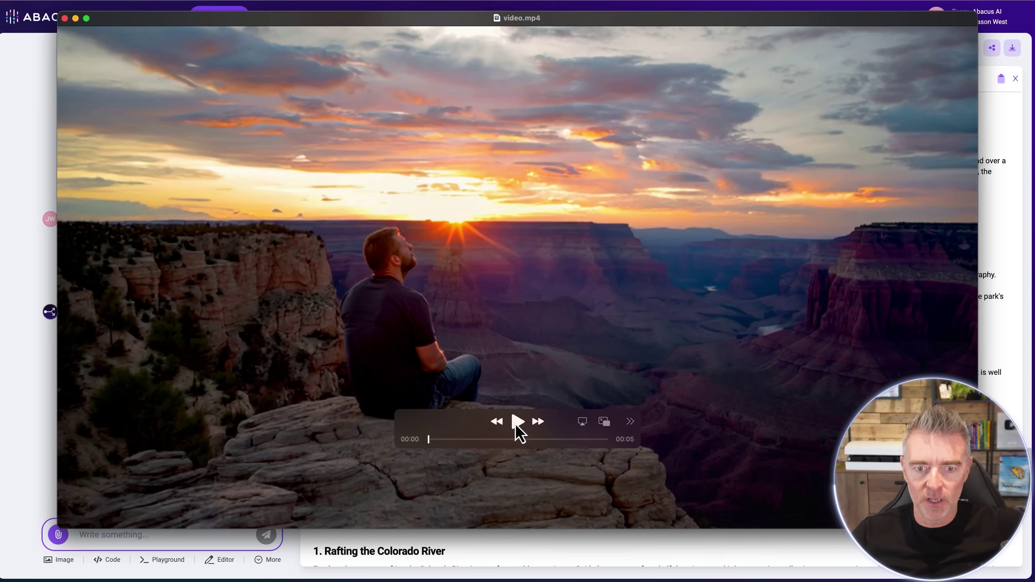
{"action": "left_click", "coordinate": [517, 422]}
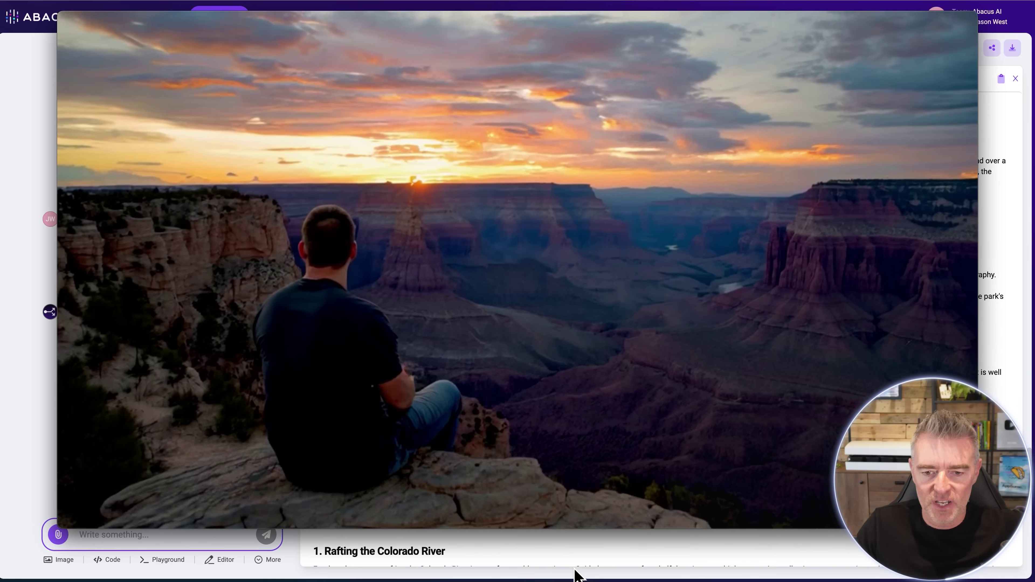
{"action": "left_click", "coordinate": [498, 422]}
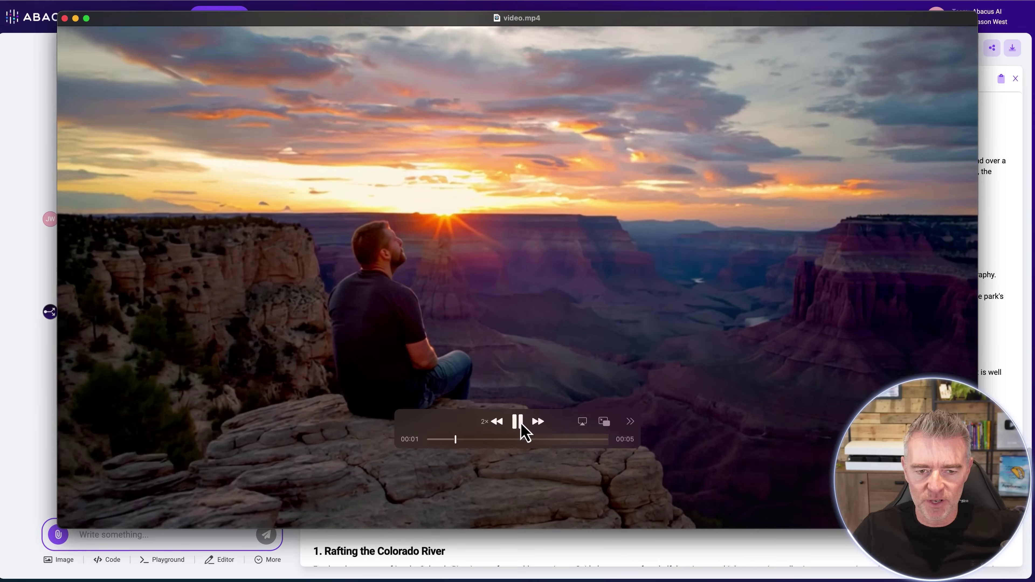
{"action": "left_click", "coordinate": [522, 427]}
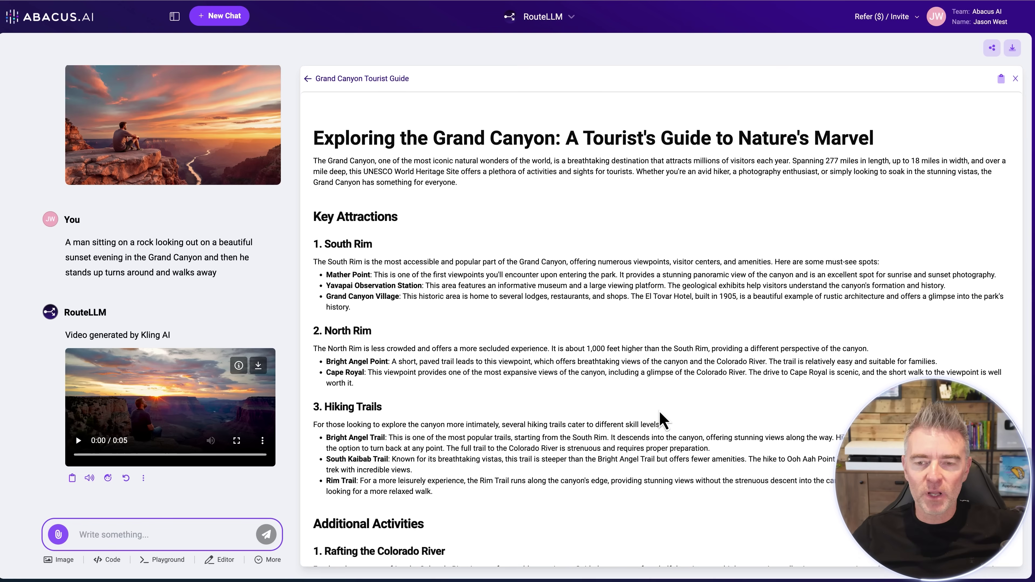
Reopen the Grand Canyon Tourist Guide chat from the chat history sidebar
{"action": "scroll", "coordinate": [662, 420], "scroll_direction": "down", "scroll_amount": 5}
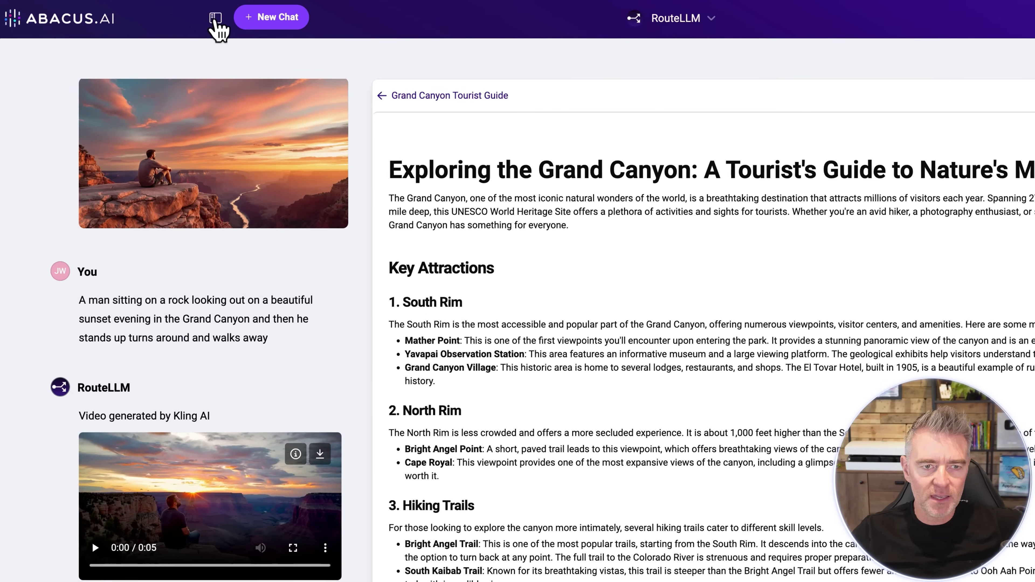
{"action": "left_click", "coordinate": [174, 16]}
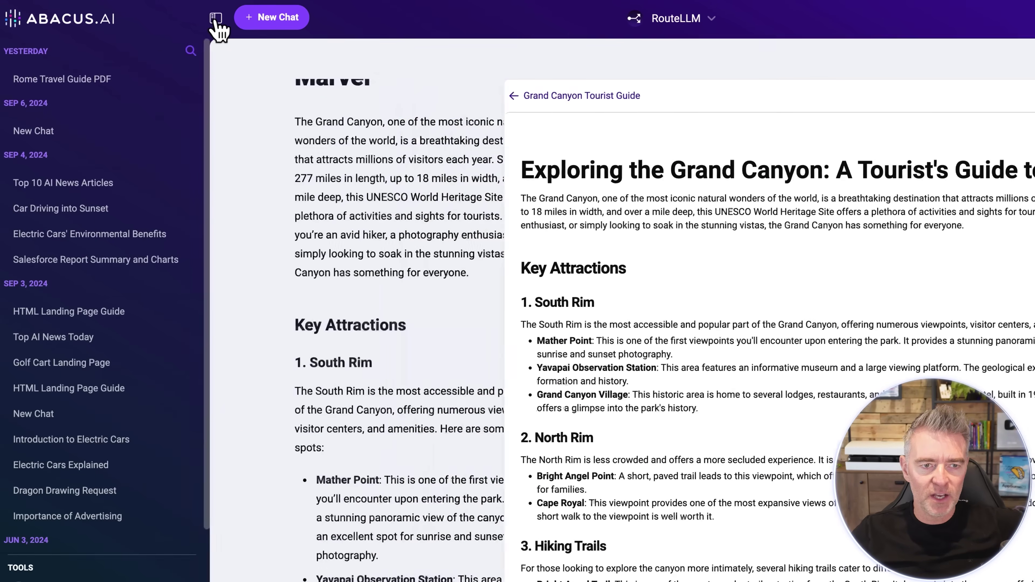
{"action": "left_click", "coordinate": [83, 77]}
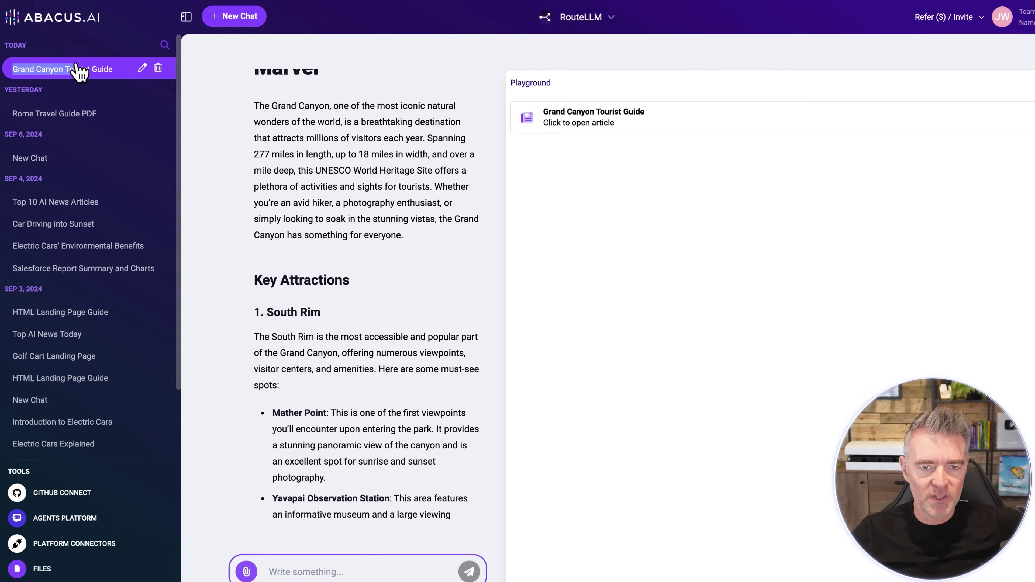
{"action": "scroll", "coordinate": [462, 411], "scroll_direction": "down", "scroll_amount": 10}
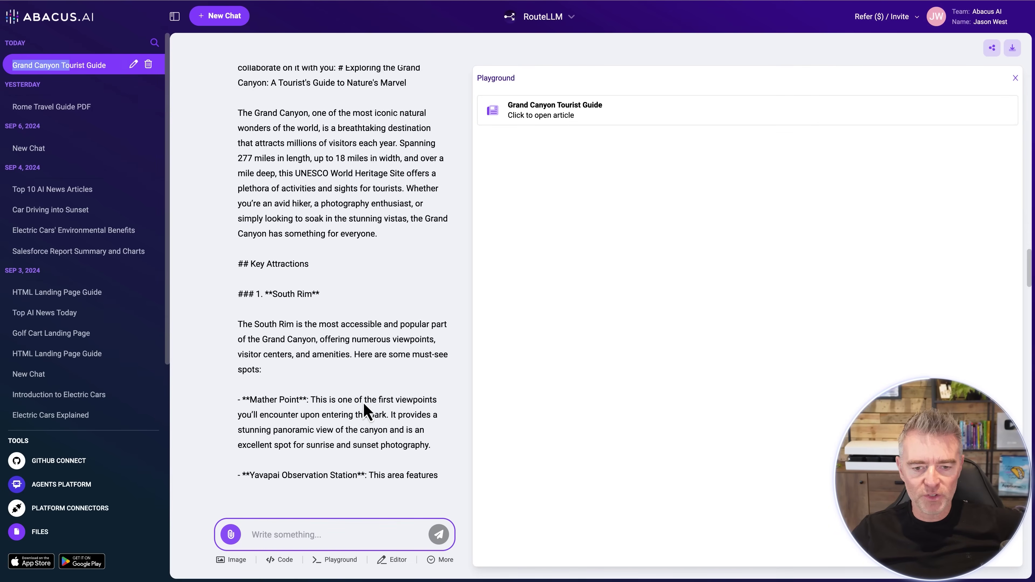
{"action": "scroll", "coordinate": [365, 410], "scroll_direction": "down", "scroll_amount": 15}
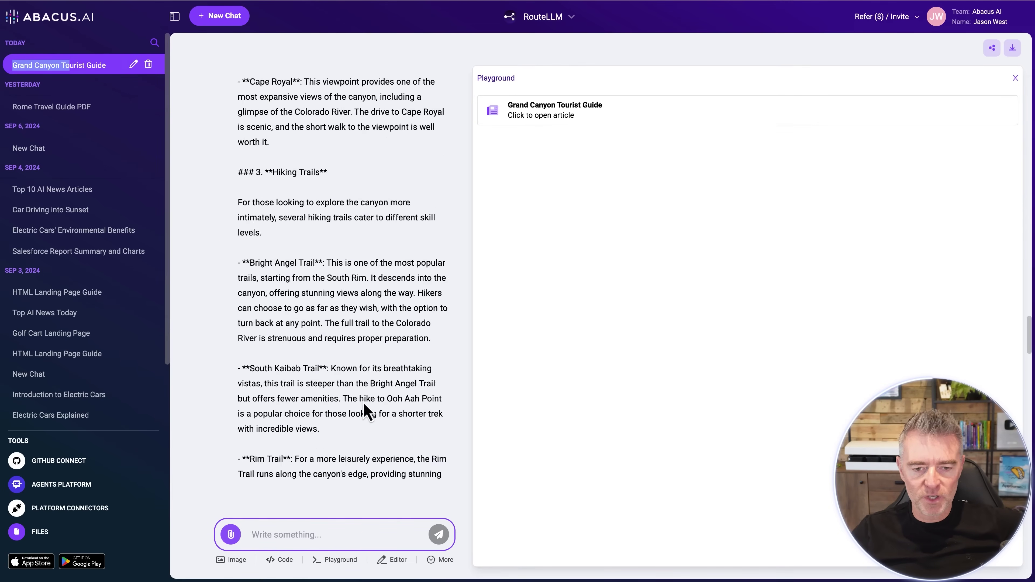
Set the message box to Doc-Gen from the More tools list
{"action": "left_click", "coordinate": [435, 562]}
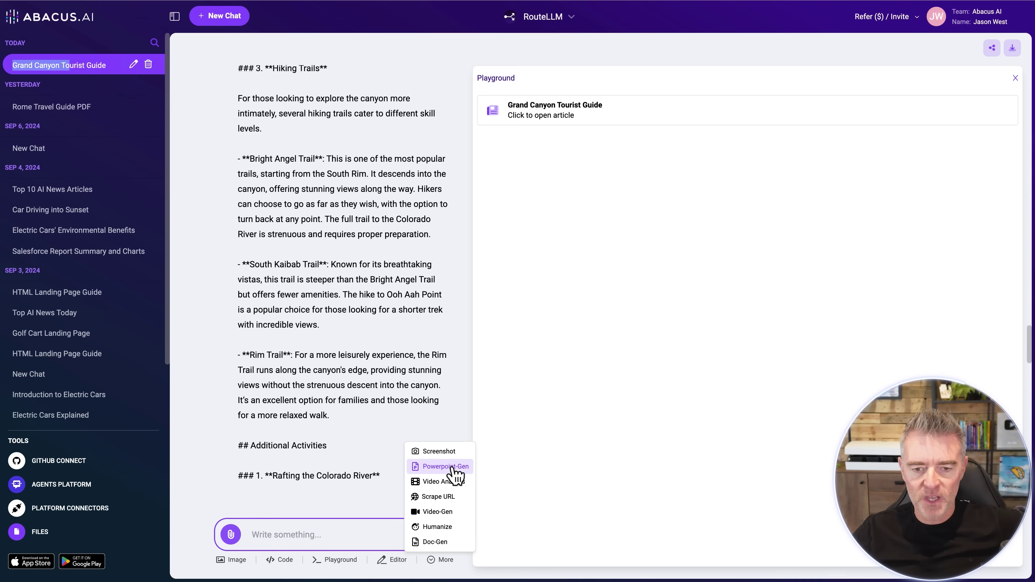
{"action": "left_click", "coordinate": [423, 542]}
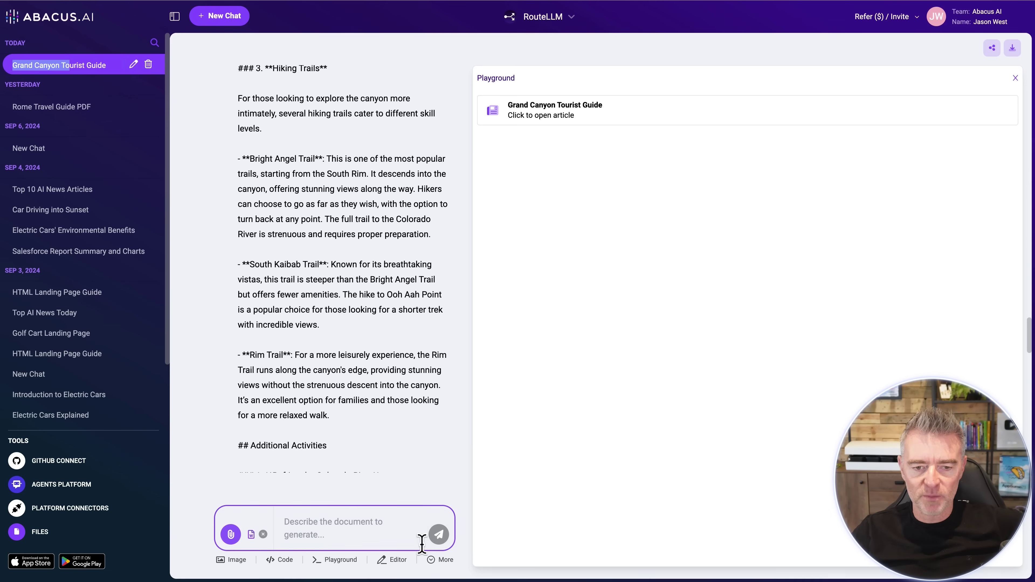
{"action": "left_click", "coordinate": [322, 404]}
{"action": "scroll", "coordinate": [335, 435], "scroll_direction": "down", "scroll_amount": 10}
{"action": "scroll", "coordinate": [335, 436], "scroll_direction": "down", "scroll_amount": 15}
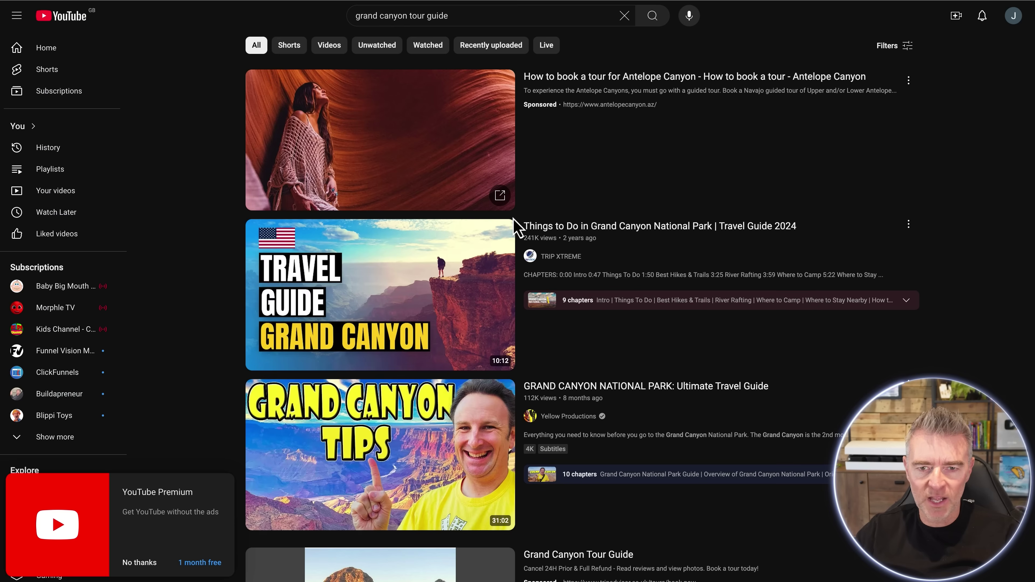
Copy the share link of the 'Things to Do in Grand Canyon National Park | Travel Guide 2024' video
{"action": "mouse_move", "coordinate": [460, 345]}
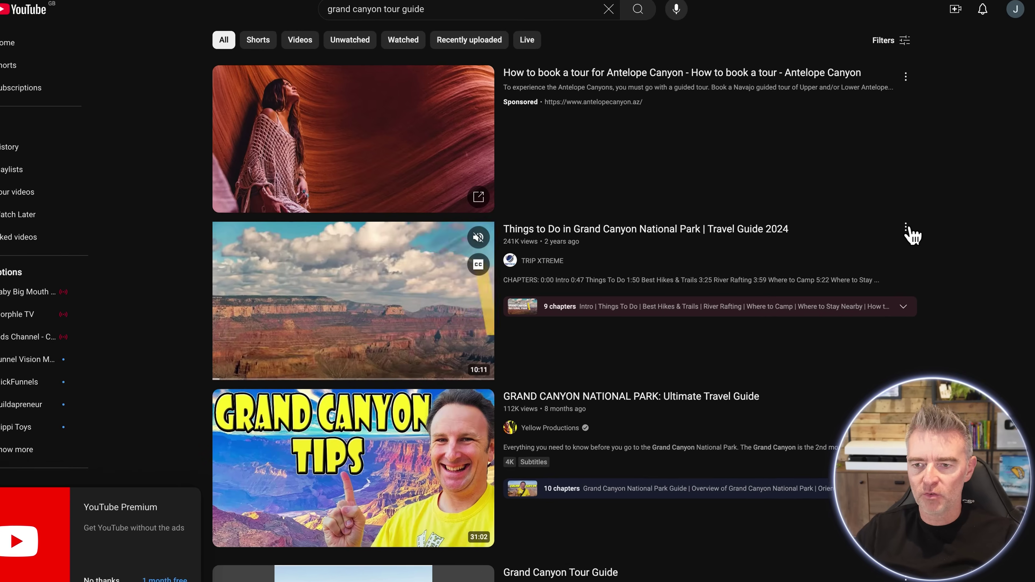
{"action": "left_click", "coordinate": [909, 224]}
{"action": "left_click", "coordinate": [956, 324]}
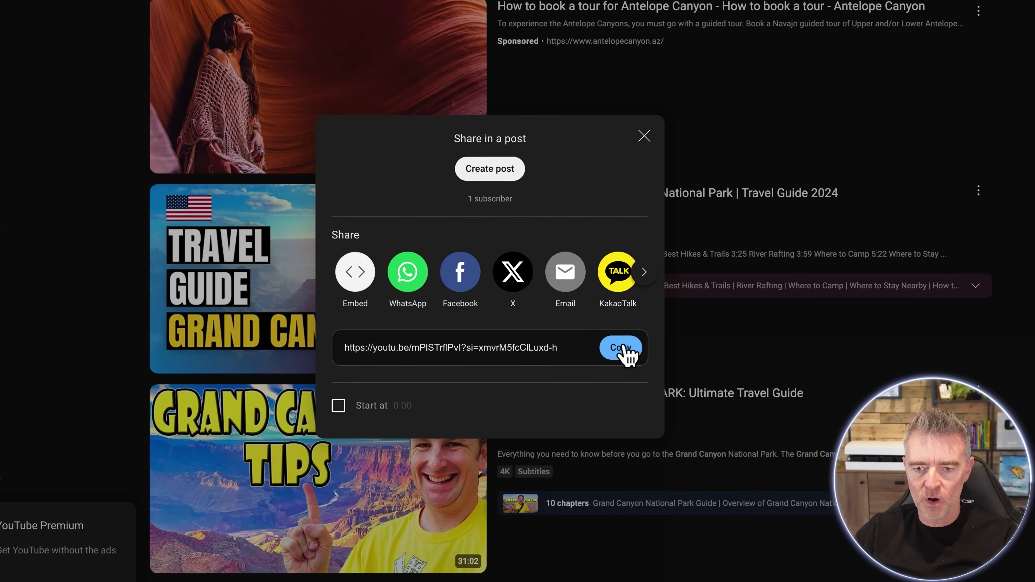
{"action": "left_click", "coordinate": [535, 397]}
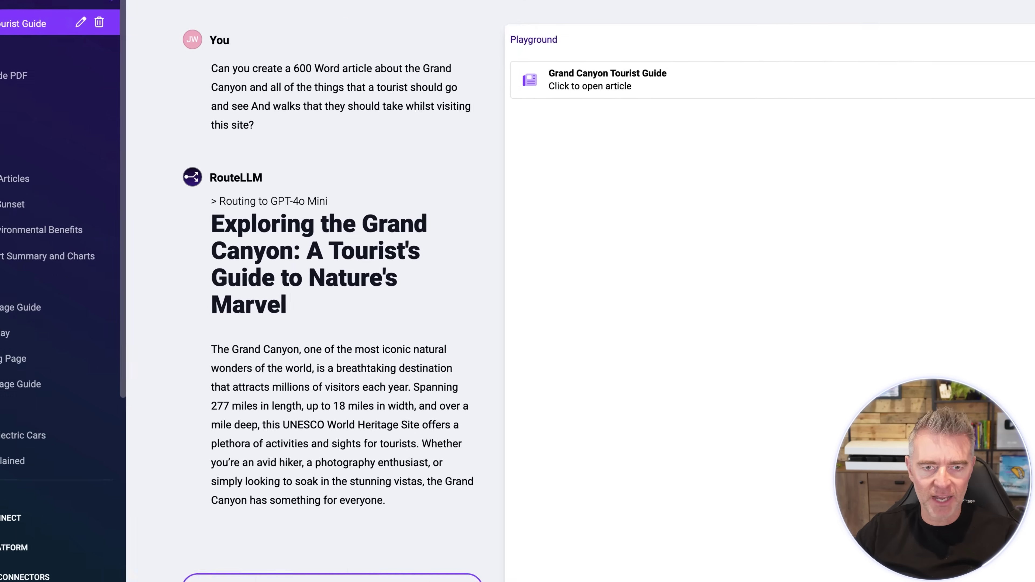
In a new chat, submit the Grand Canyon travel-guide YouTube link for Video Analysis
{"action": "left_click", "coordinate": [275, 19]}
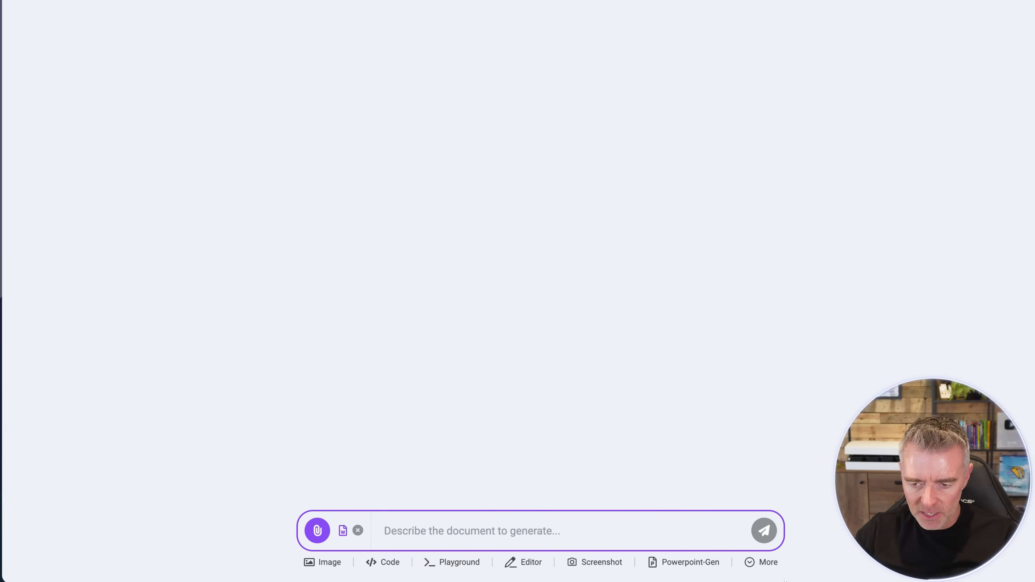
{"action": "left_click", "coordinate": [763, 563]}
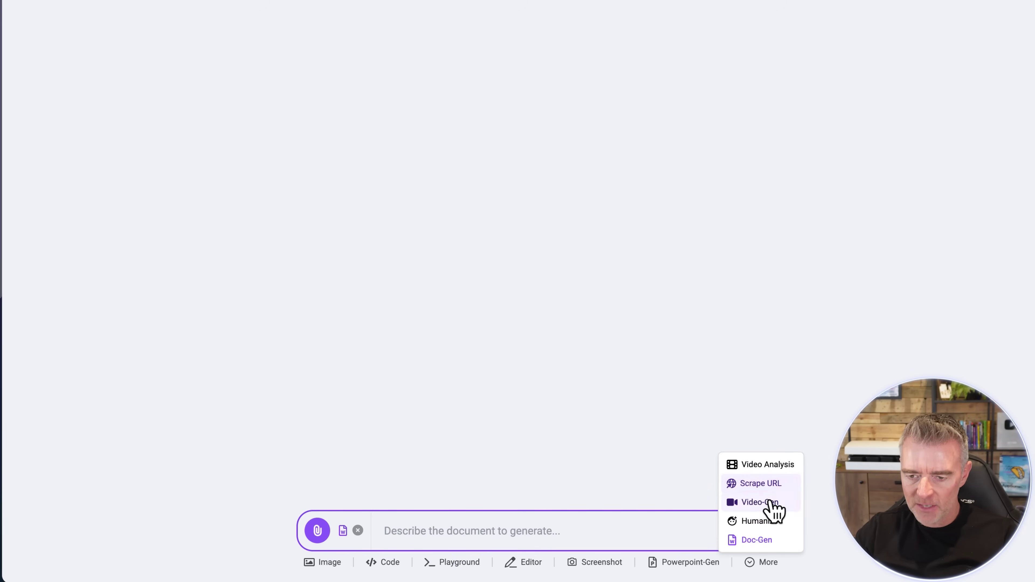
{"action": "left_click", "coordinate": [763, 465]}
{"action": "left_click", "coordinate": [448, 522]}
{"action": "key", "text": "ctrl+v"}
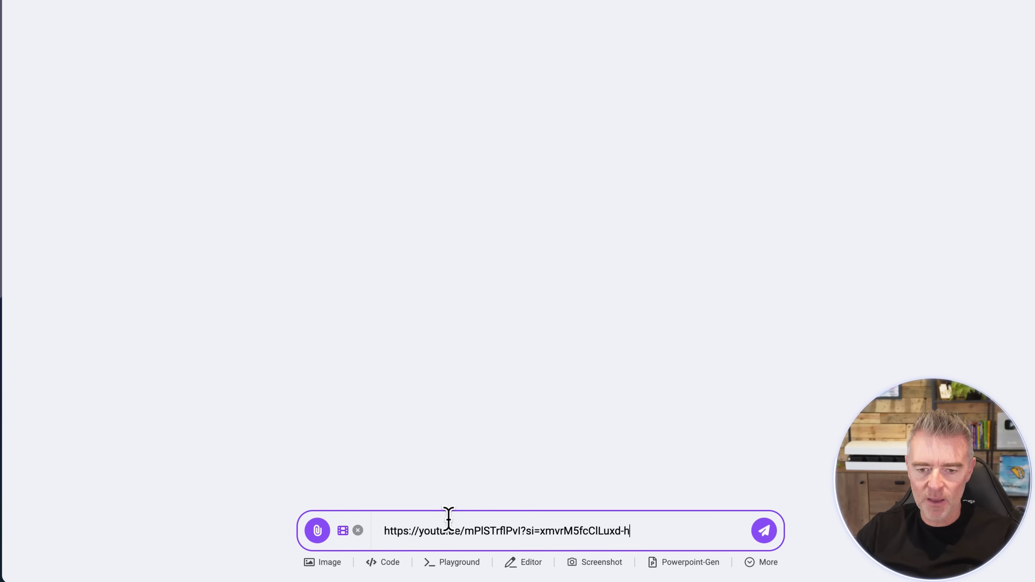
{"action": "left_click", "coordinate": [764, 530]}
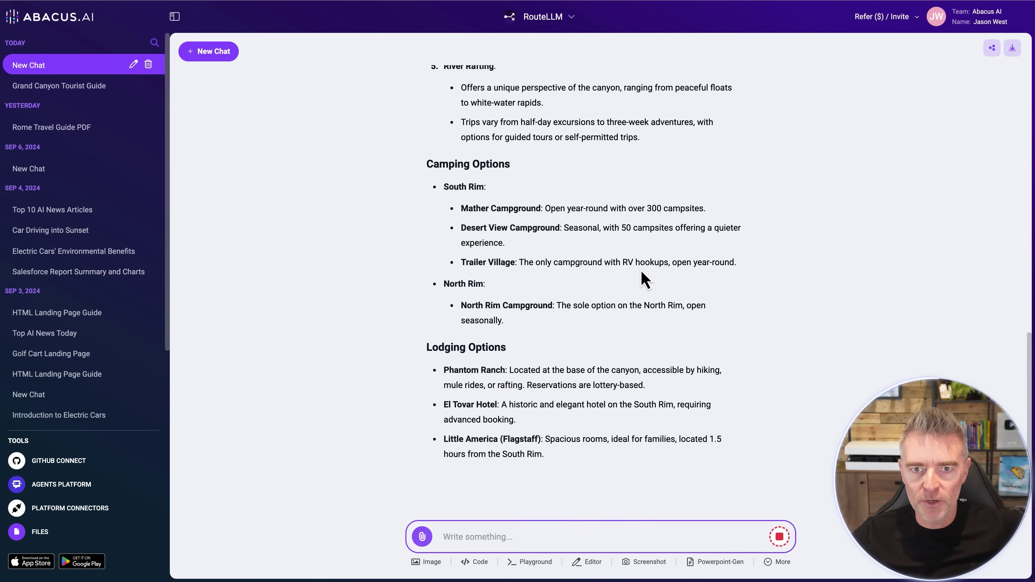
{"action": "scroll", "coordinate": [642, 271], "scroll_direction": "up", "scroll_amount": 15}
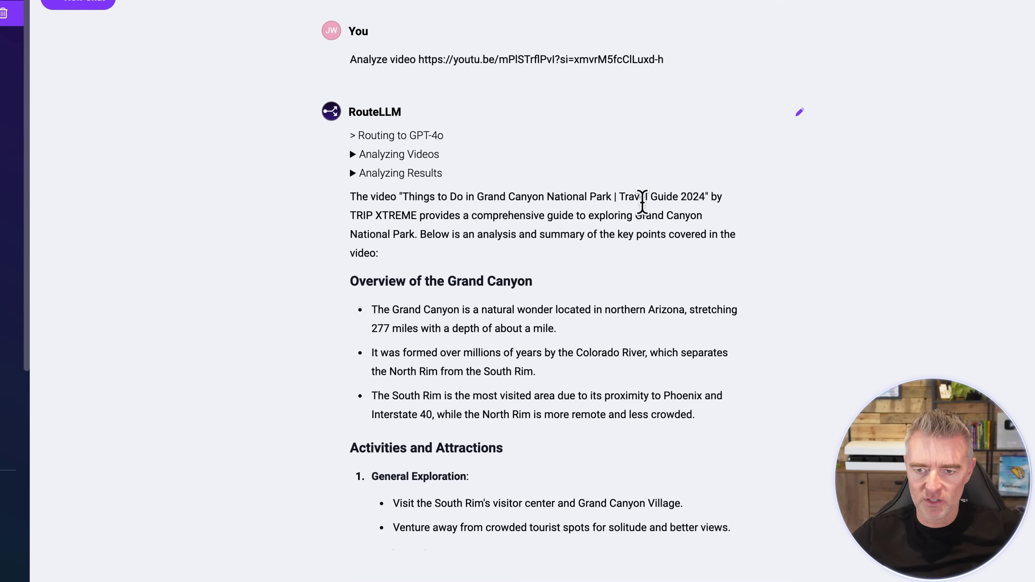
{"action": "scroll", "coordinate": [536, 294], "scroll_direction": "down", "scroll_amount": 3}
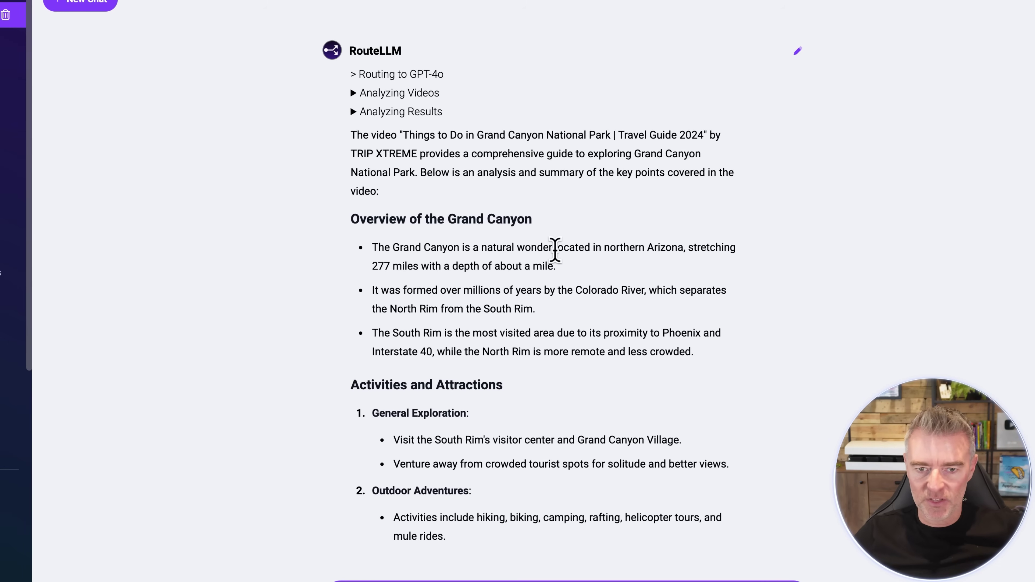
{"action": "scroll", "coordinate": [559, 261], "scroll_direction": "down", "scroll_amount": 3}
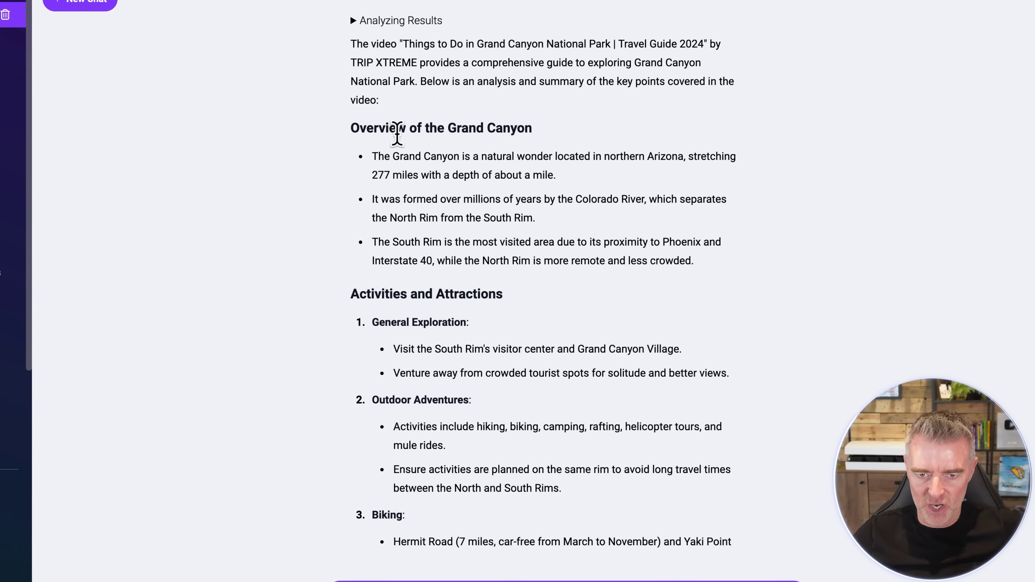
{"action": "scroll", "coordinate": [411, 393], "scroll_direction": "down", "scroll_amount": 8}
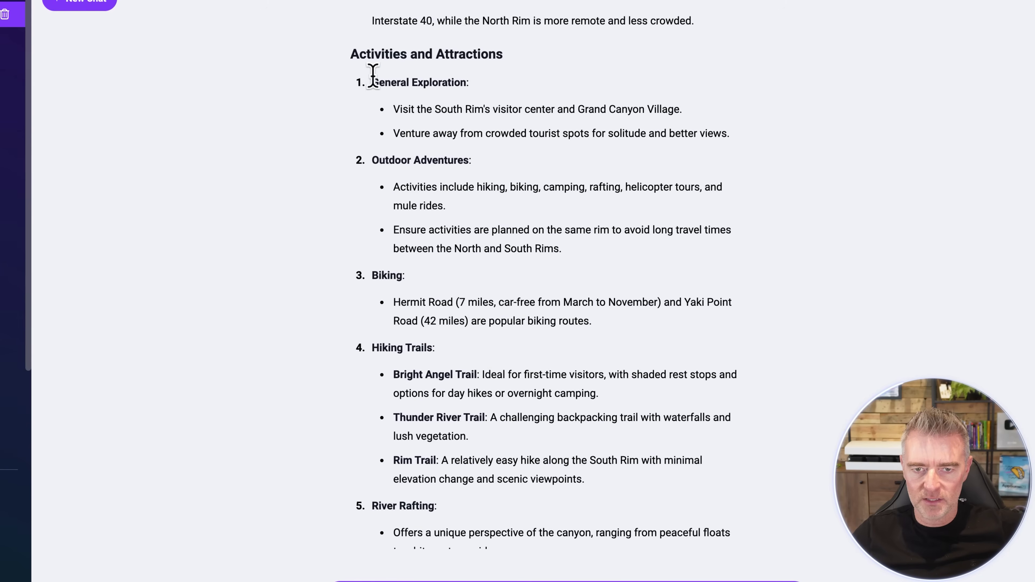
{"action": "scroll", "coordinate": [510, 235], "scroll_direction": "down", "scroll_amount": 4}
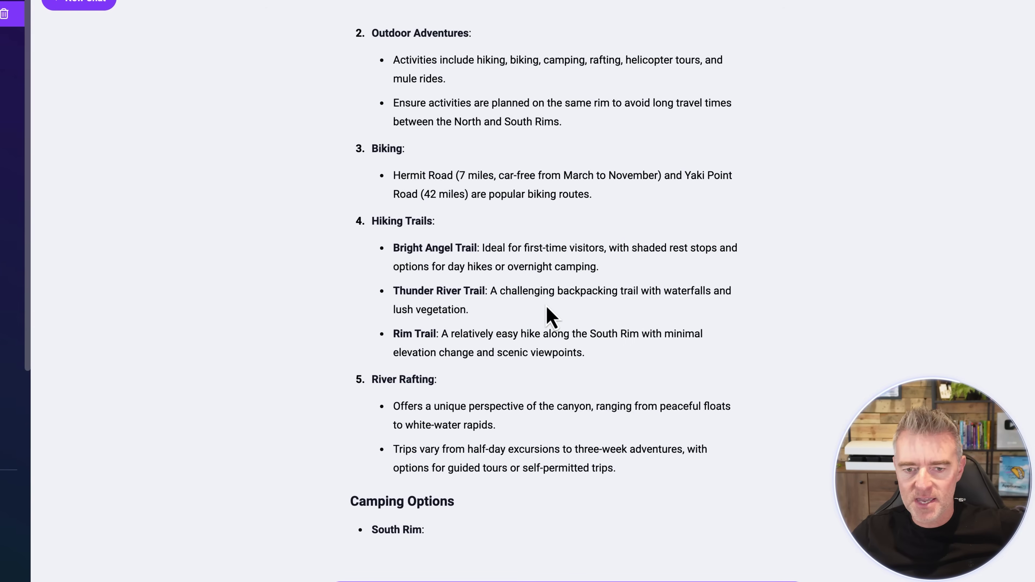
{"action": "scroll", "coordinate": [551, 317], "scroll_direction": "down", "scroll_amount": 20}
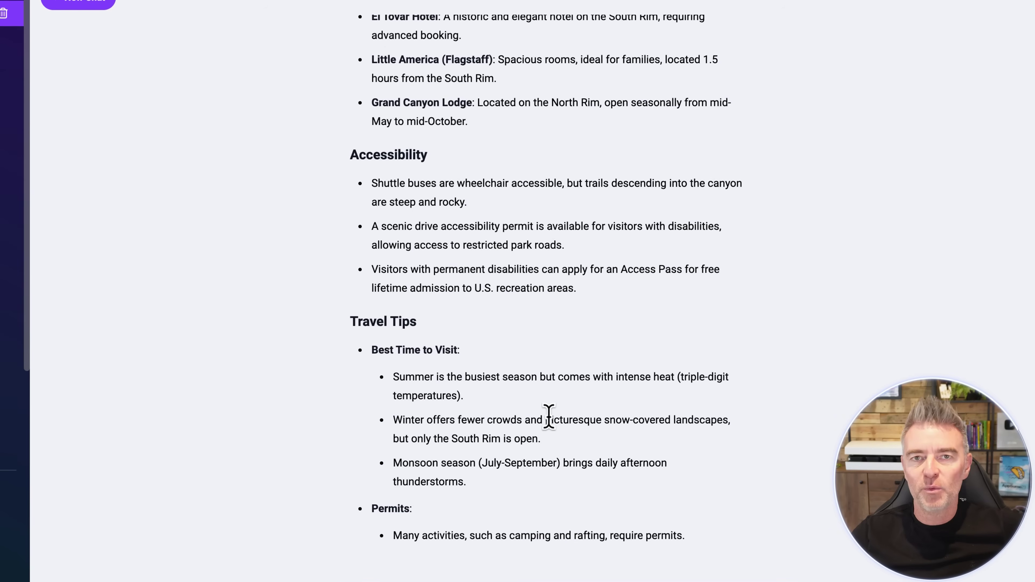
{"action": "scroll", "coordinate": [549, 418], "scroll_direction": "down", "scroll_amount": 7}
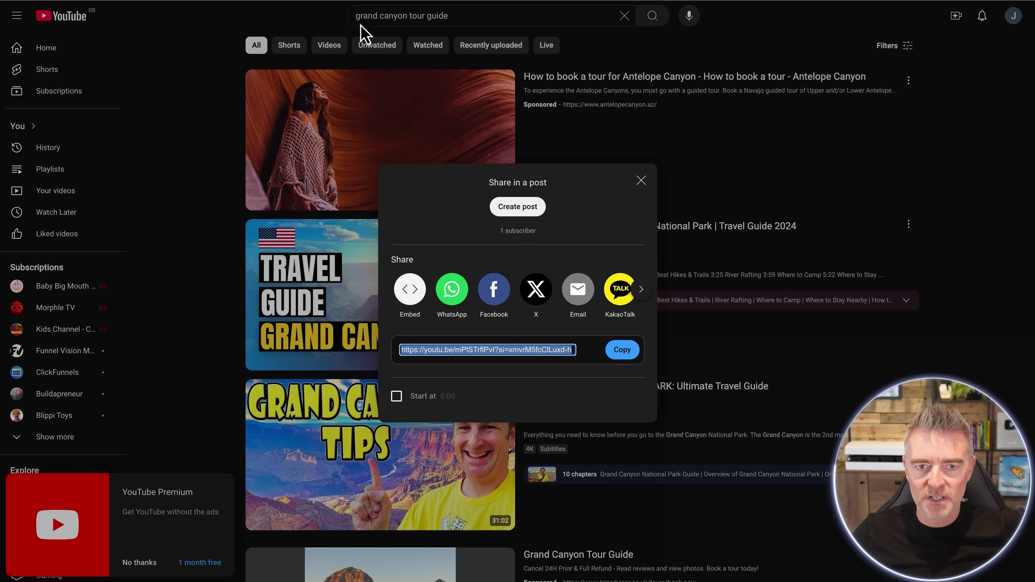
Dismiss the YouTube Share dialog to return to the grand canyon tour guide results
{"action": "left_click", "coordinate": [641, 181]}
{"action": "mouse_move", "coordinate": [455, 271]}
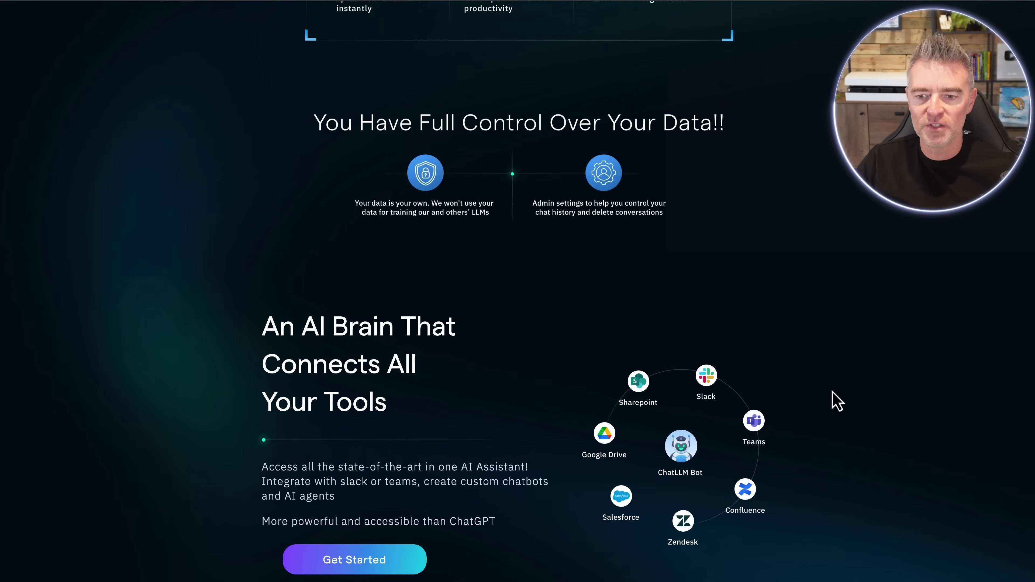
Go to the ChatLLM page footer and open the ChatLLM FAQ page
{"action": "scroll", "coordinate": [833, 394], "scroll_direction": "down", "scroll_amount": 8}
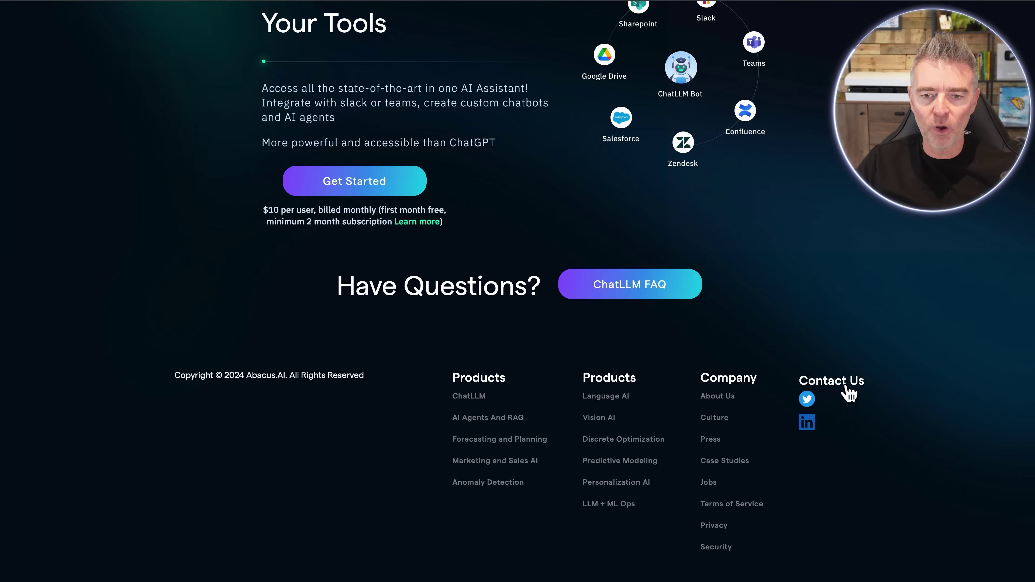
{"action": "left_click", "coordinate": [662, 292]}
{"action": "scroll", "coordinate": [732, 368], "scroll_direction": "down", "scroll_amount": 2}
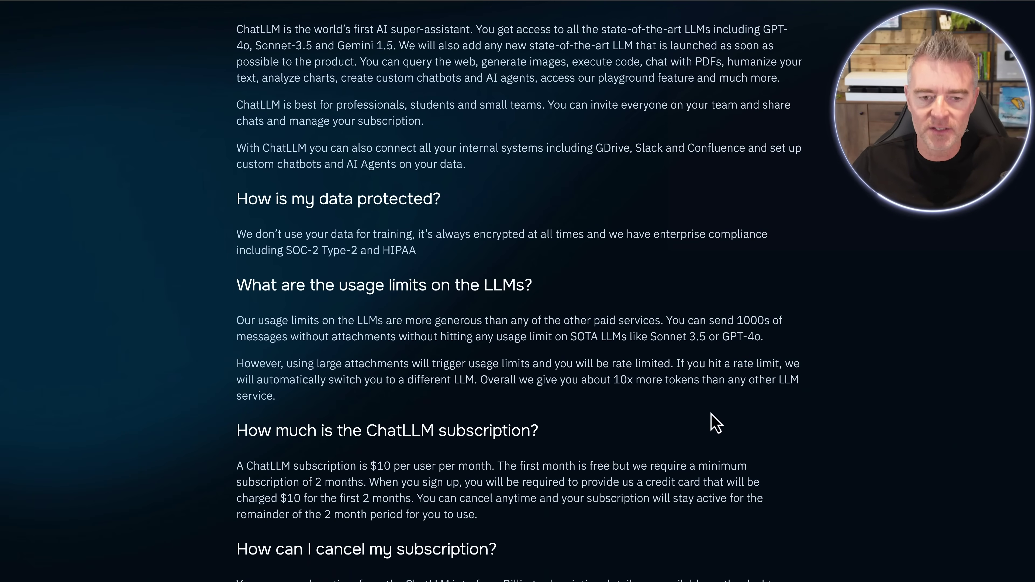
{"action": "scroll", "coordinate": [716, 424], "scroll_direction": "down", "scroll_amount": 4}
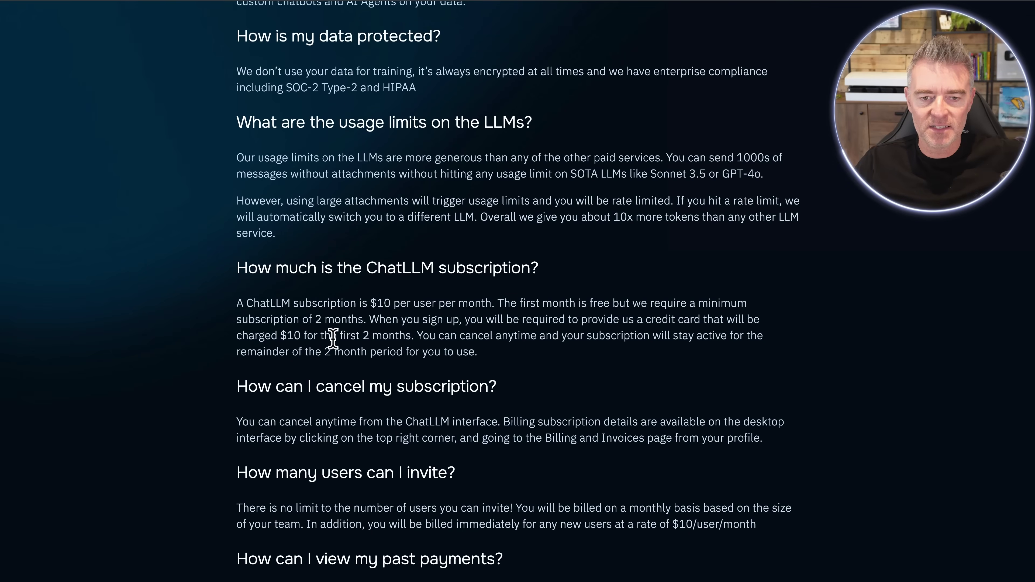
{"action": "left_click_drag", "start_coordinate": [371, 302], "coordinate": [432, 305]}
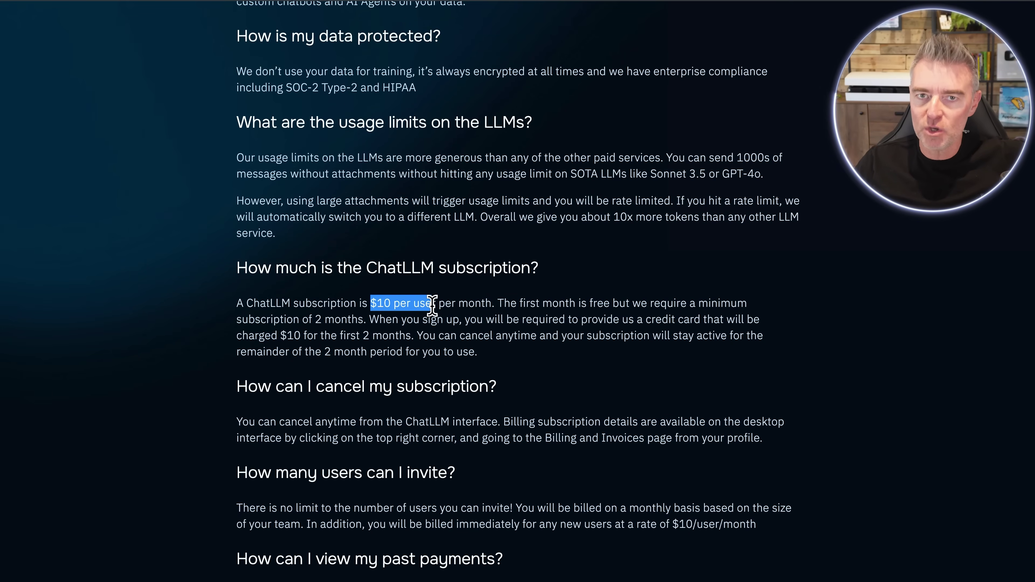
{"action": "left_click", "coordinate": [721, 306]}
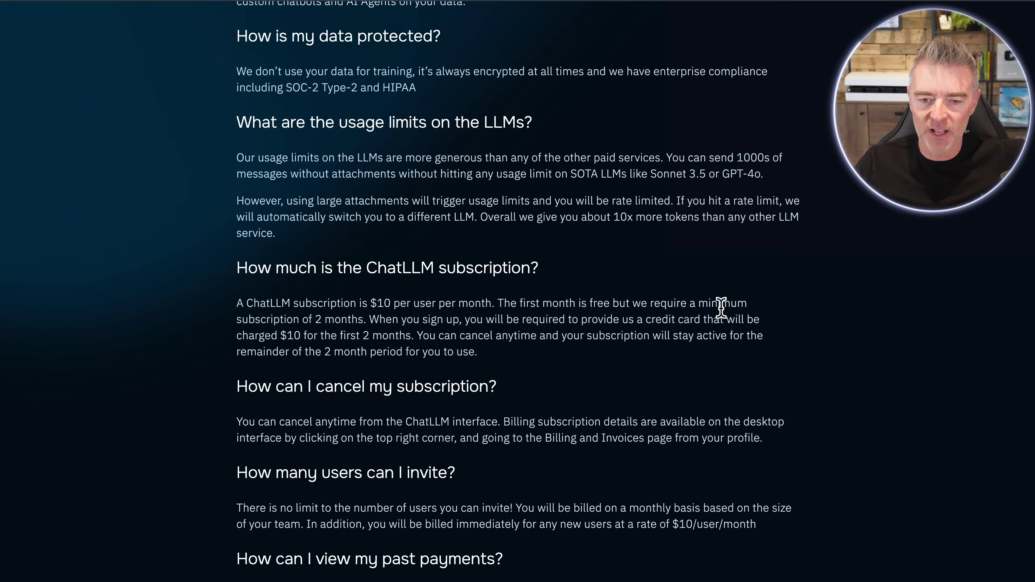
{"action": "scroll", "coordinate": [720, 307], "scroll_direction": "up", "scroll_amount": 10}
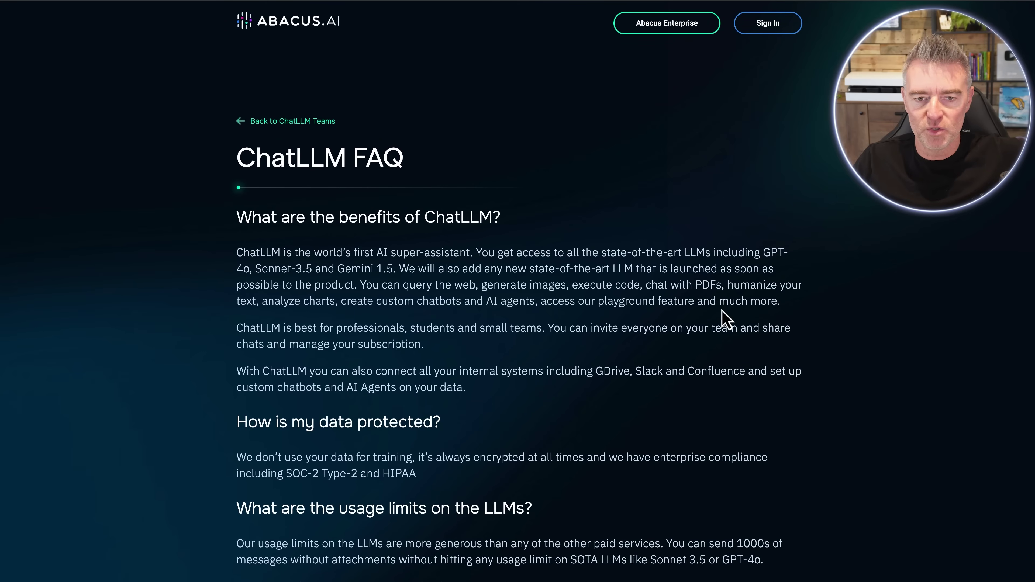